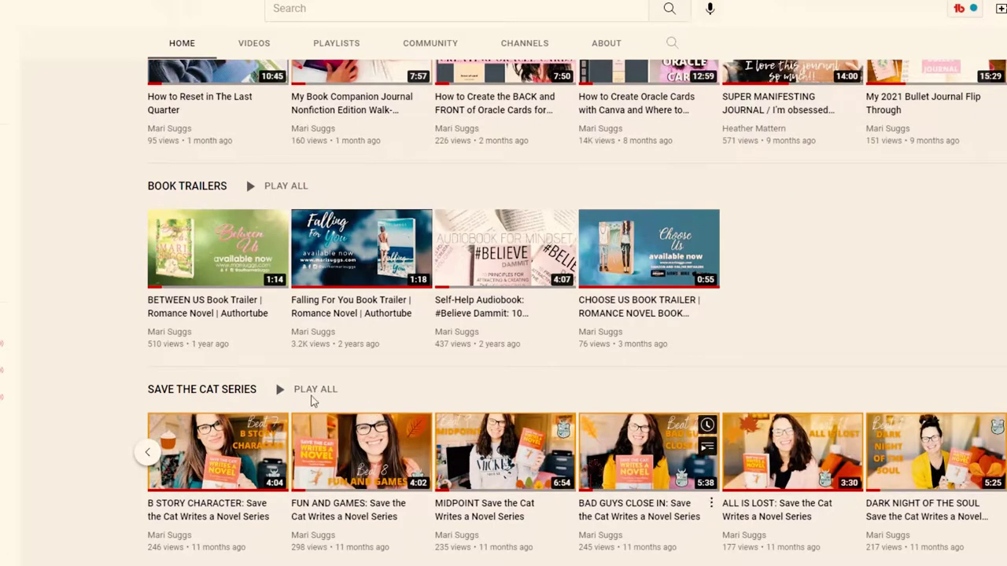
# - Open the SAVE THE CAT SERIES playlist from the channel's home page and look through its videos
pyautogui.click(147, 452)
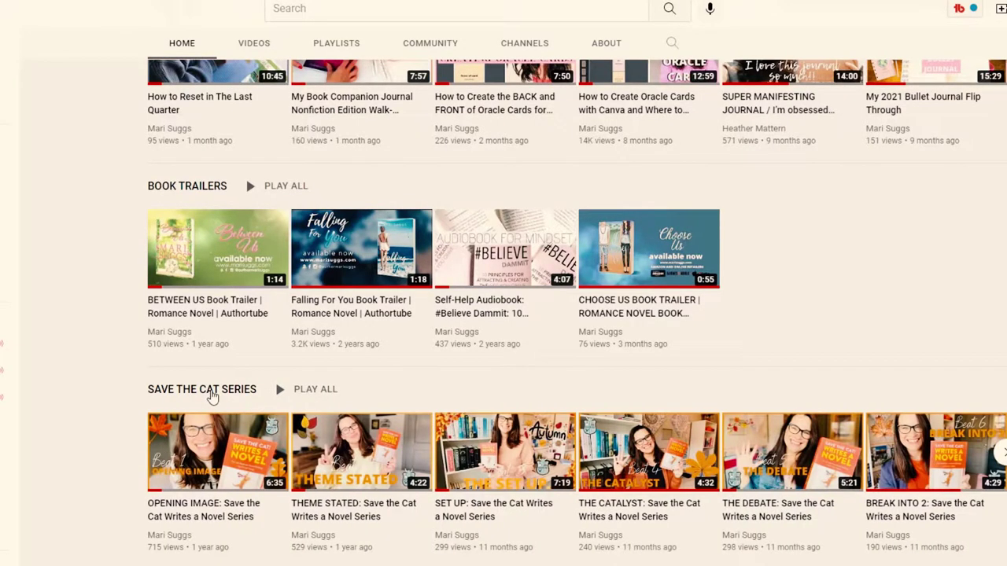
pyautogui.click(211, 397)
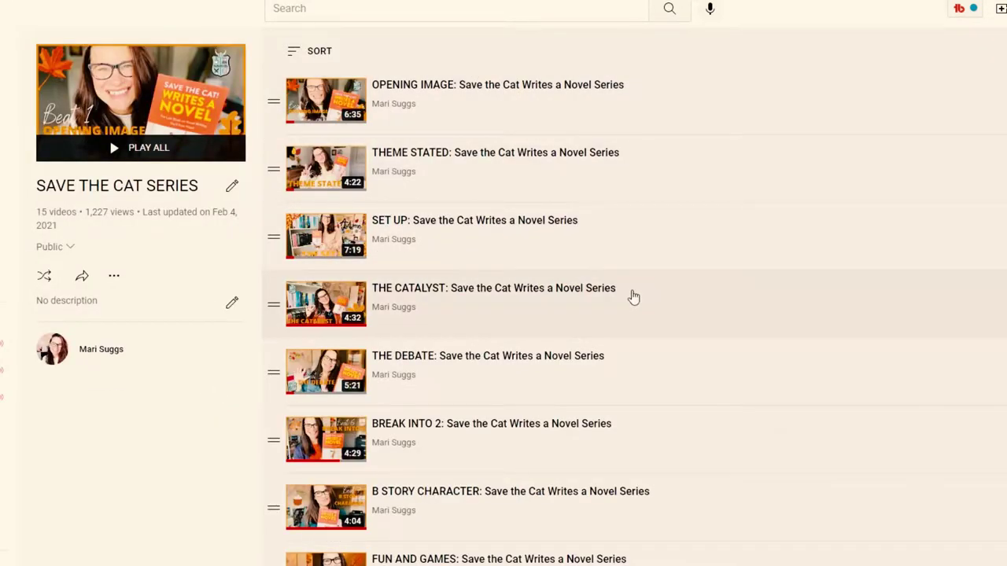
pyautogui.scroll(-3, 631, 295)
pyautogui.scroll(-3, 631, 297)
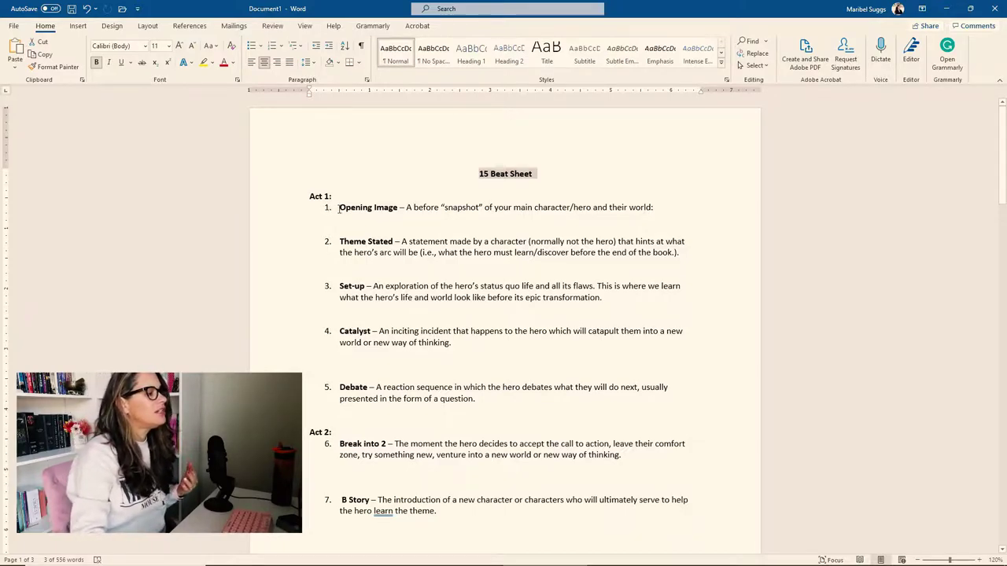
# - Switch to the 15 Beat Sheet document in Word and skim it from the Opening Image beat to Act 3 and back
pyautogui.click(338, 207)
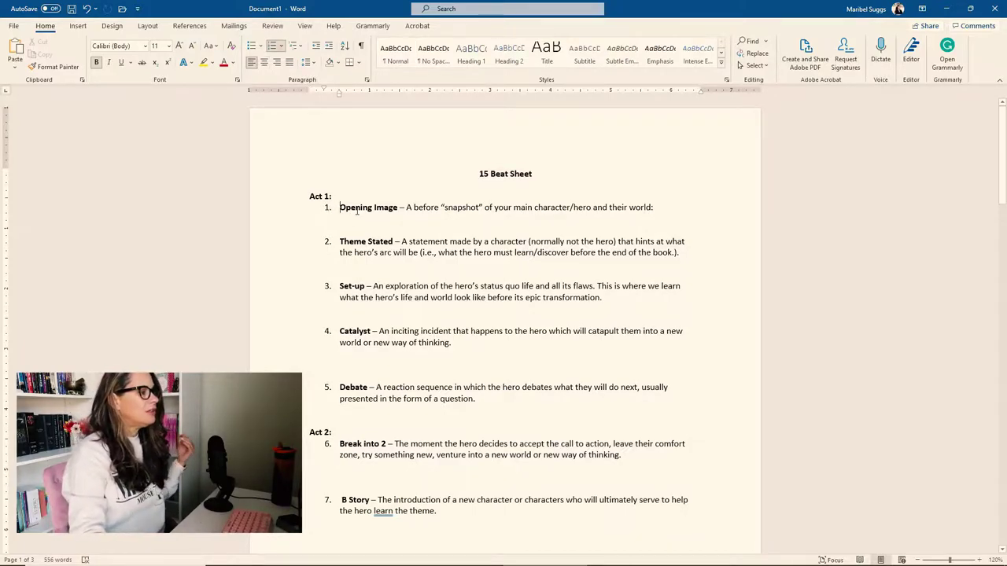
pyautogui.click(392, 218)
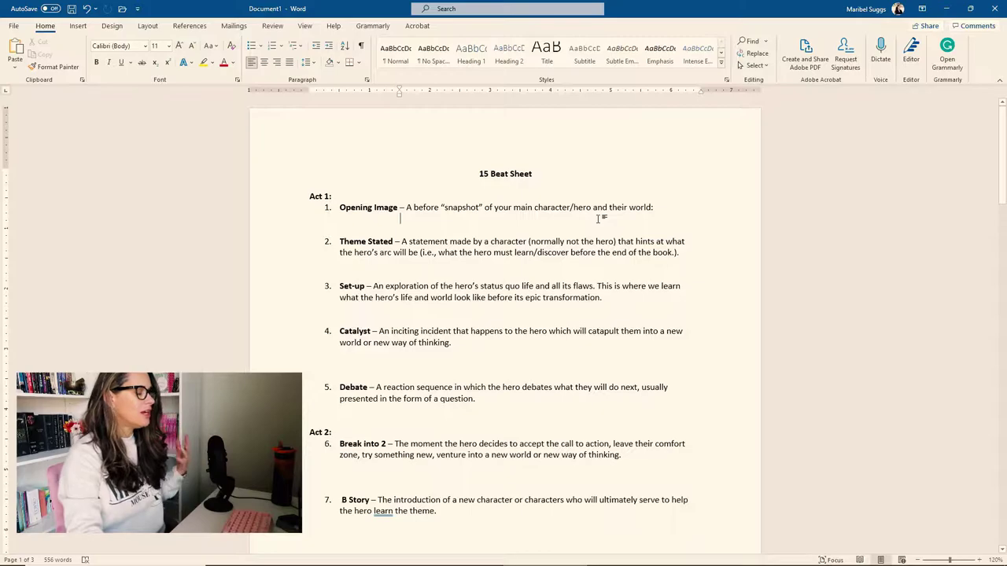
pyautogui.click(542, 207)
pyautogui.scroll(-1, 503, 226)
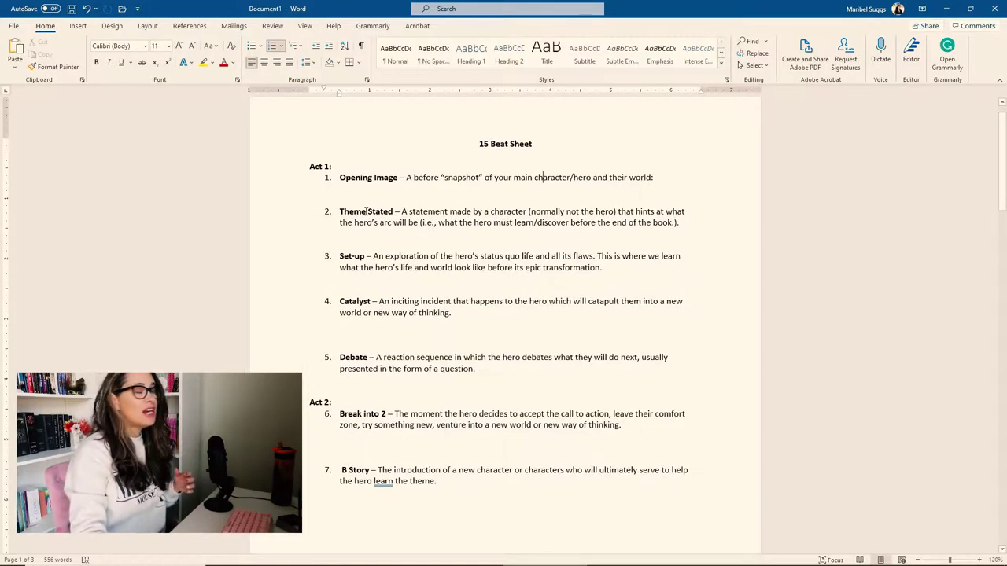
pyautogui.scroll(-15, 361, 211)
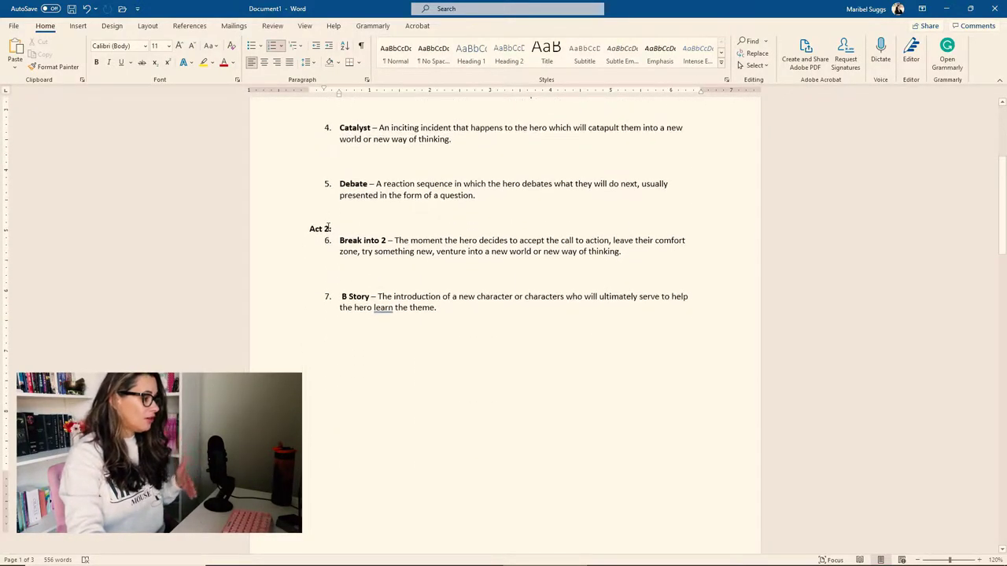
pyautogui.scroll(-3, 333, 243)
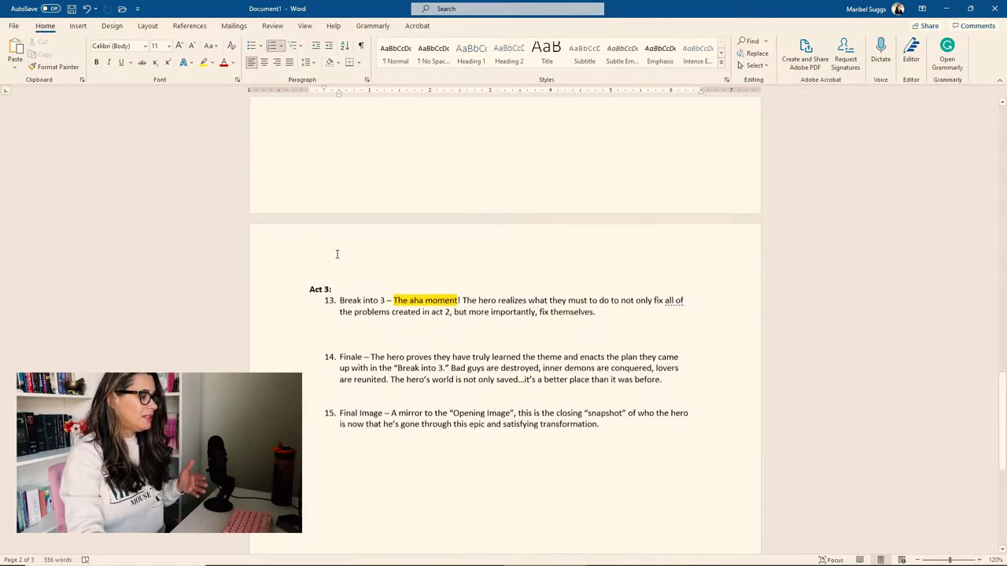
pyautogui.scroll(4, 339, 263)
pyautogui.scroll(15, 339, 258)
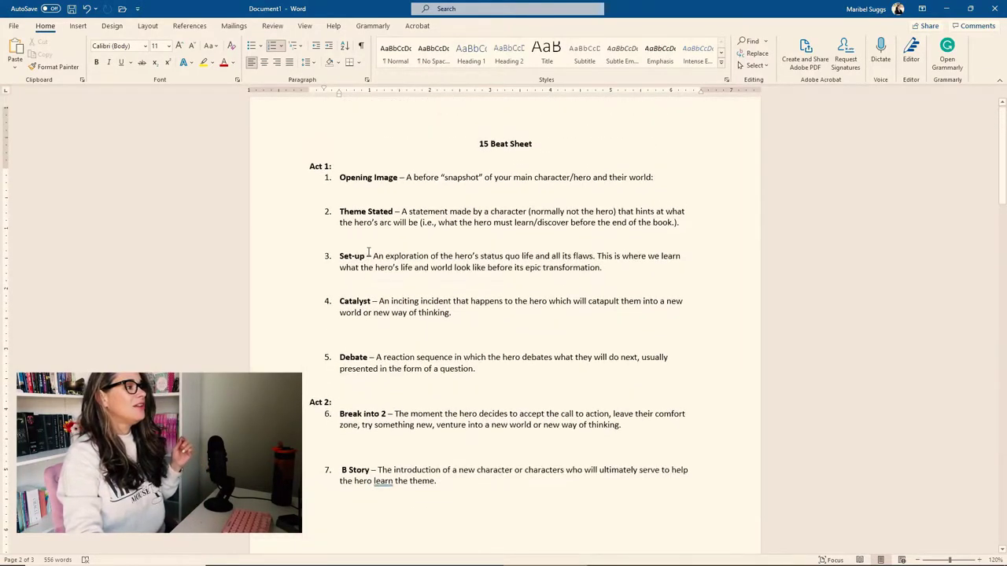
# - Review the beats from Theme Stated through Act 3 and return to the start of the beat sheet
pyautogui.click(373, 208)
pyautogui.scroll(-20, 378, 236)
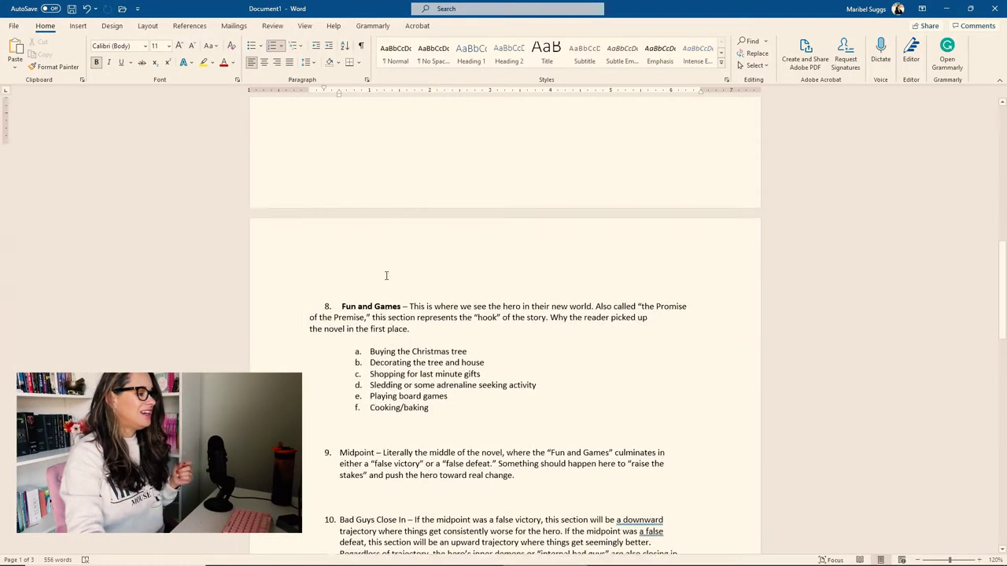
pyautogui.scroll(-7, 378, 283)
pyautogui.scroll(6, 360, 258)
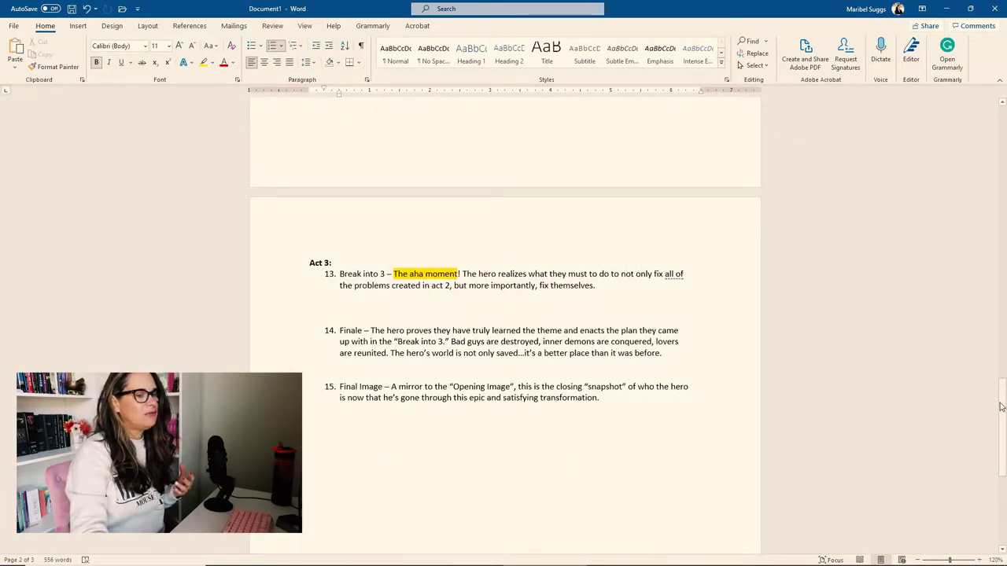
pyautogui.moveTo(1001, 406); pyautogui.dragTo(983, 130)
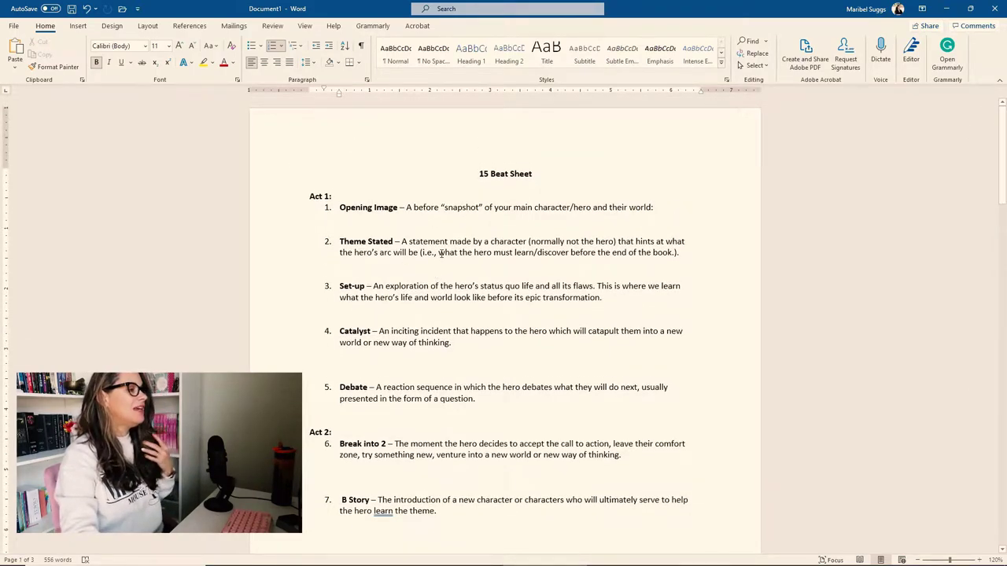
# - Go to the end of Act 3 and examine the Final Image beat's description
pyautogui.scroll(-10, 527, 275)
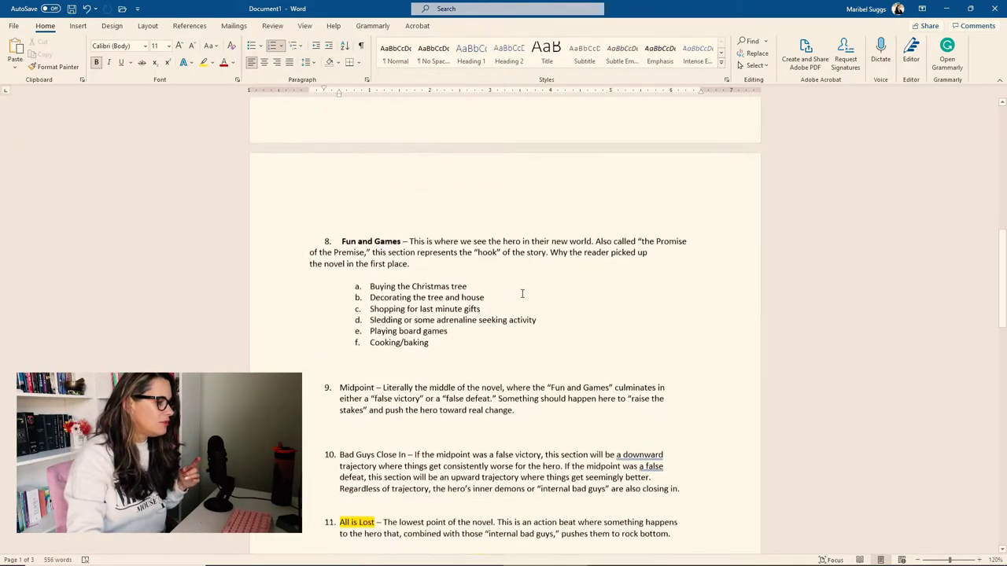
pyautogui.scroll(-8, 519, 299)
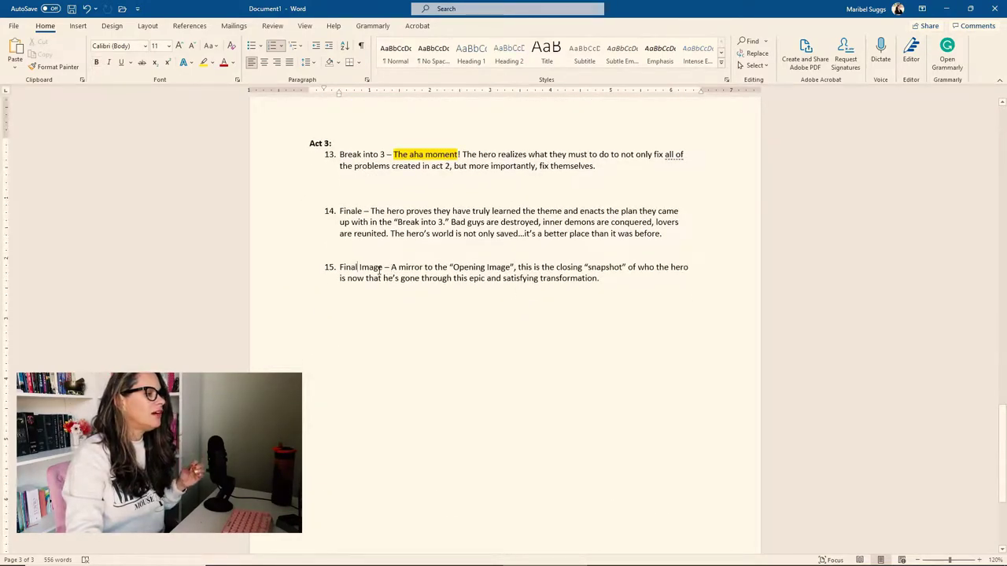
pyautogui.moveTo(382, 268); pyautogui.dragTo(340, 268)
pyautogui.click(395, 277)
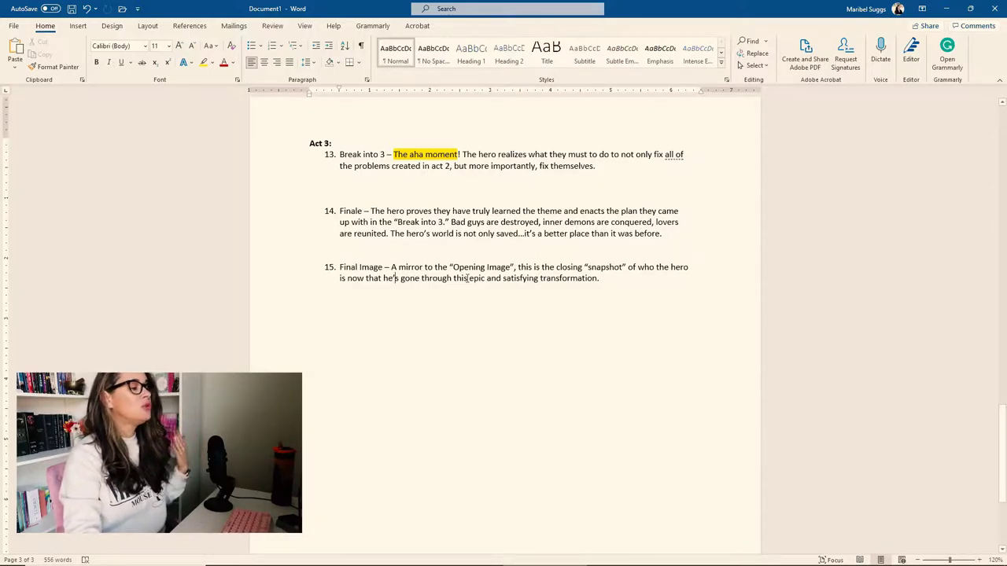
# - Return to Act 1 and examine the Opening Image beat for comparison with the Final Image
pyautogui.scroll(9, 767, 359)
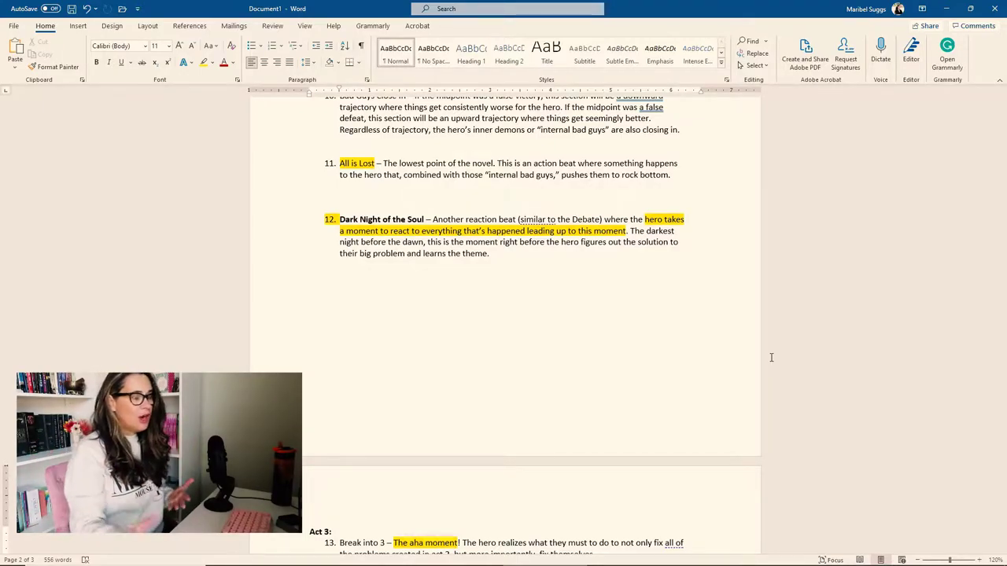
pyautogui.scroll(12, 584, 257)
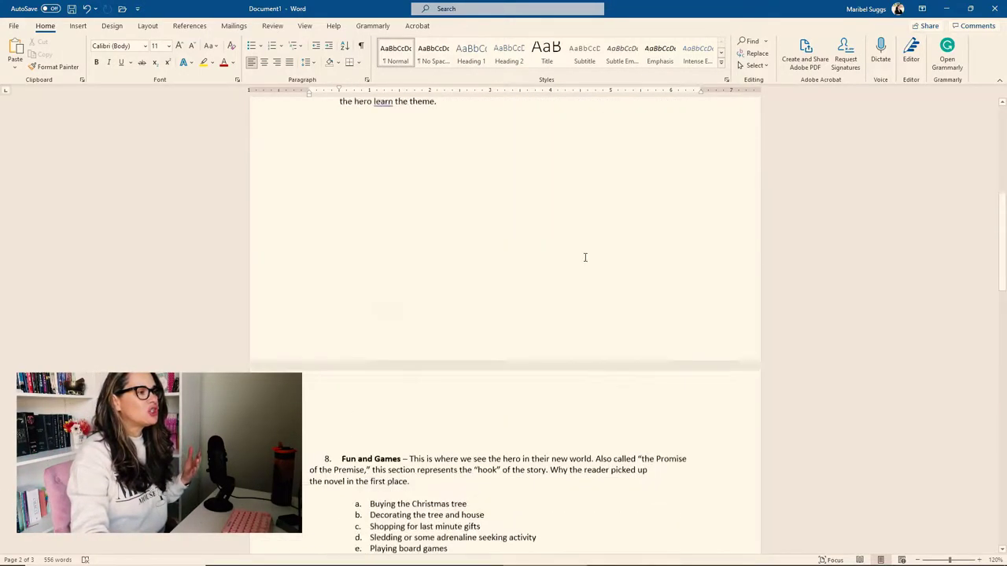
pyautogui.scroll(10, 584, 258)
pyautogui.moveTo(339, 207); pyautogui.dragTo(397, 208)
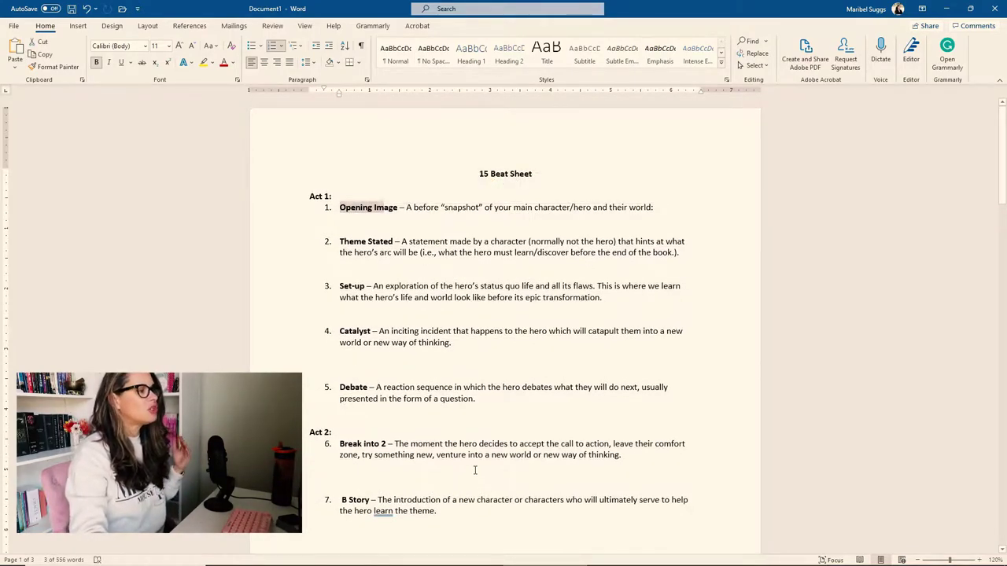
pyautogui.click(335, 237)
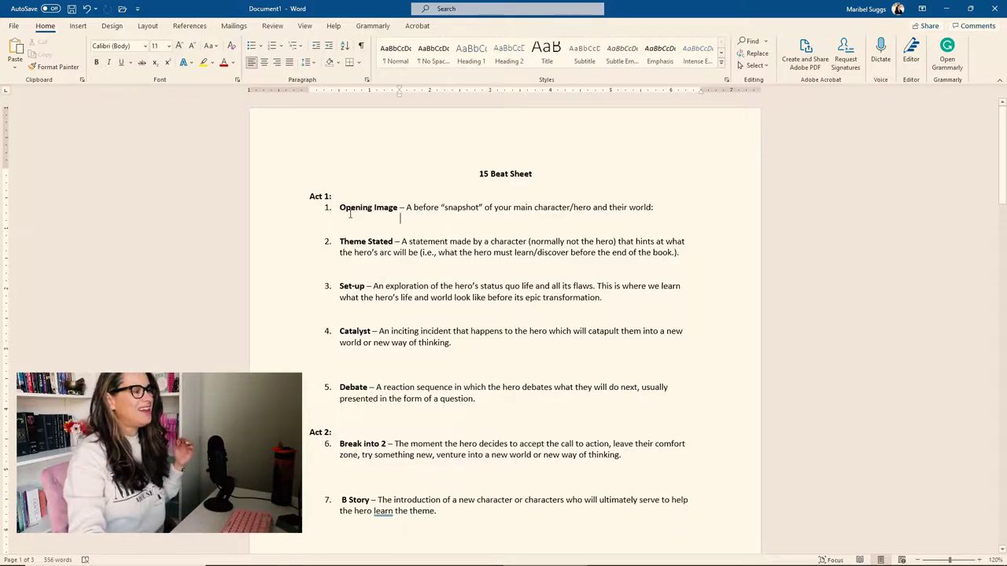
# - Examine the Theme Stated beat and its description in Act 1
pyautogui.click(341, 239)
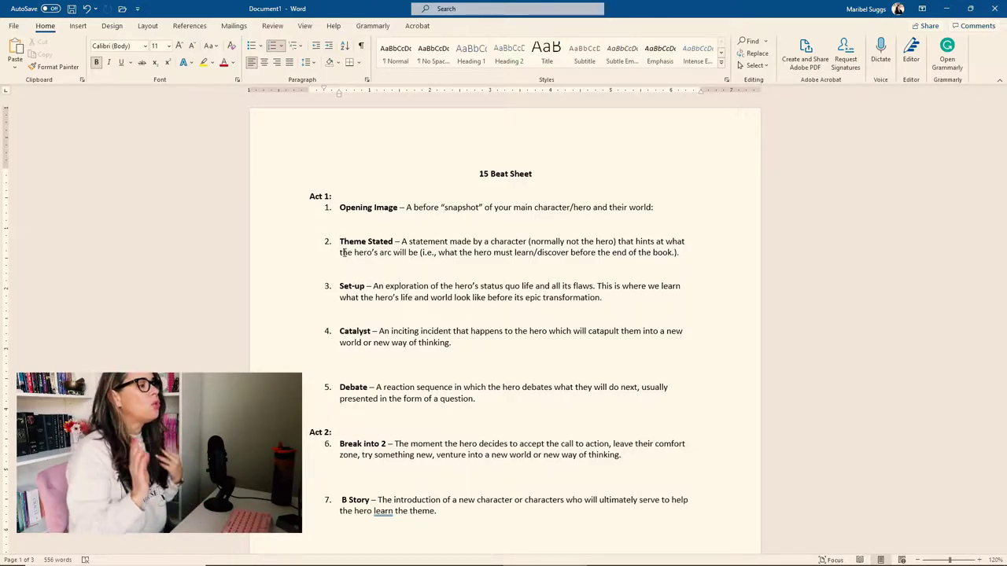
pyautogui.moveTo(339, 241); pyautogui.dragTo(443, 253)
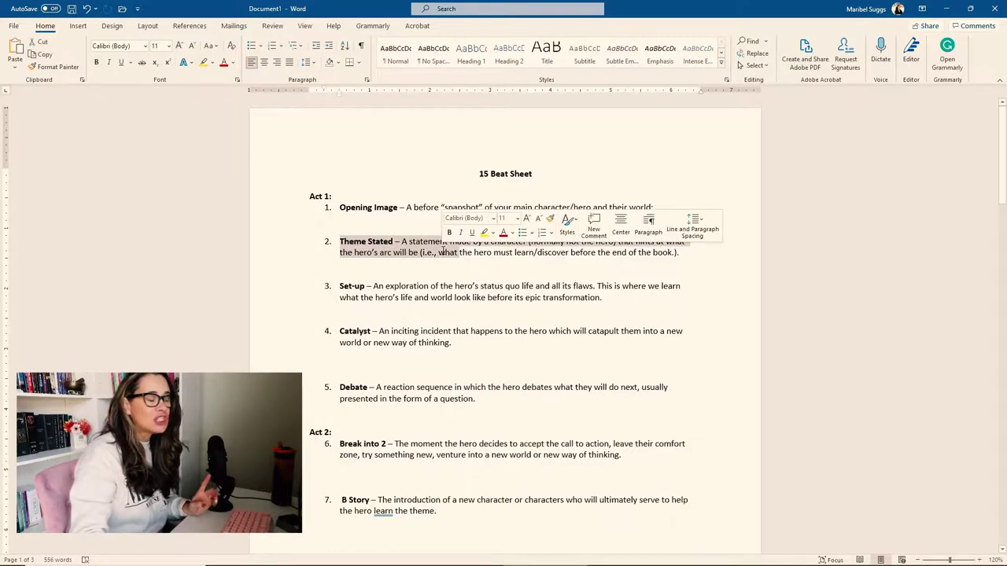
pyautogui.click(438, 260)
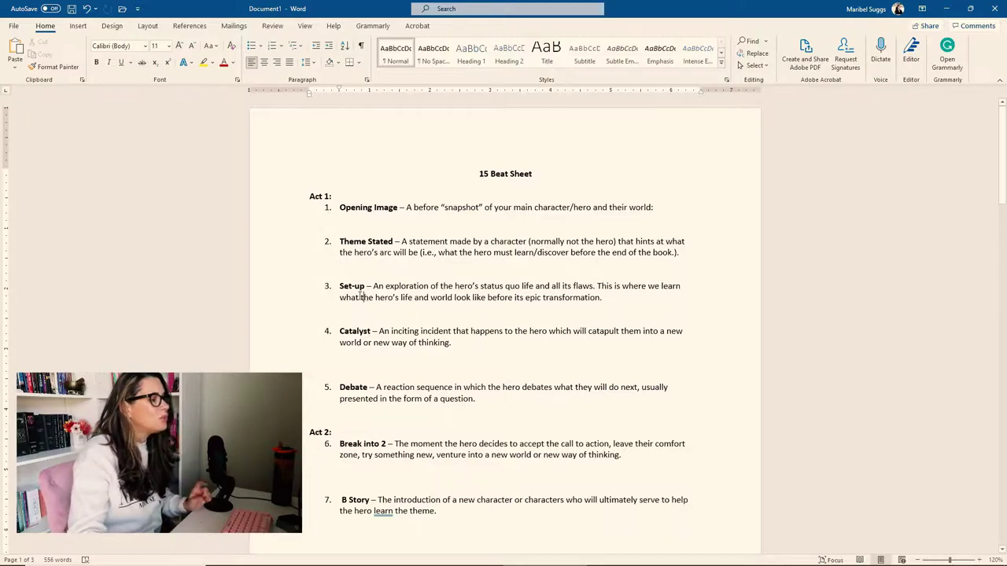
# - Read through the Set-up beat's description of the hero's status quo life and flaws
pyautogui.click(429, 297)
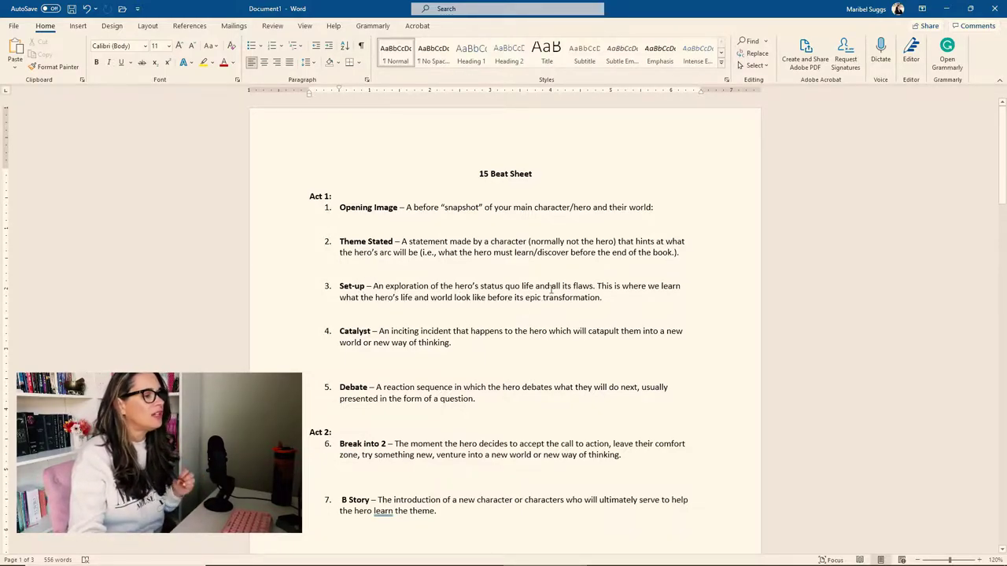
pyautogui.doubleClick(595, 288)
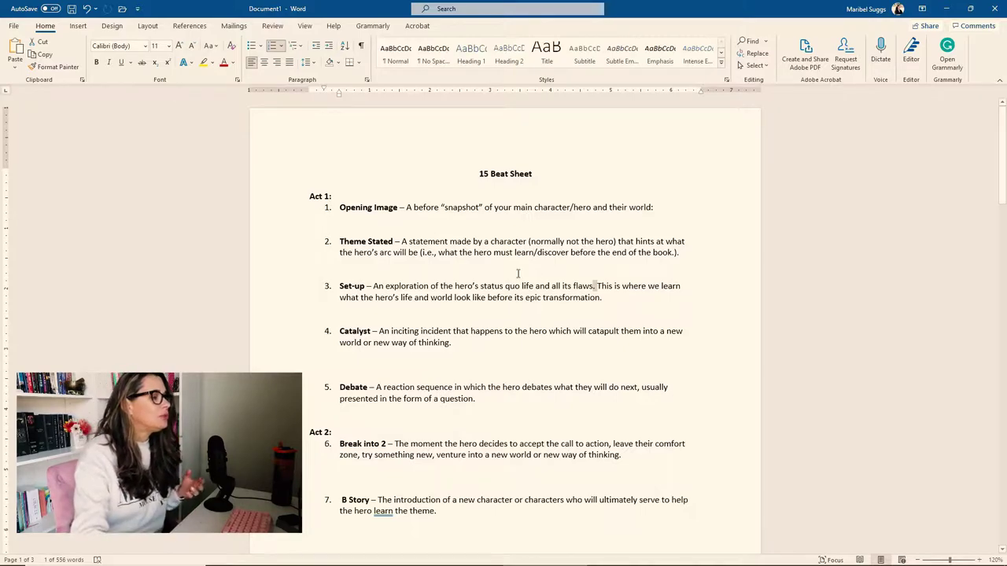
pyautogui.click(612, 288)
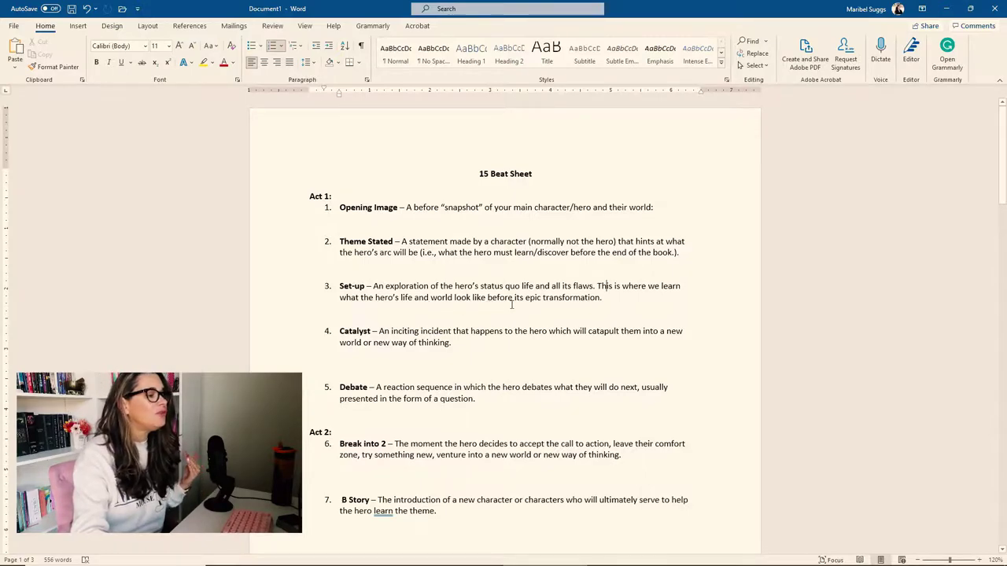
pyautogui.click(541, 312)
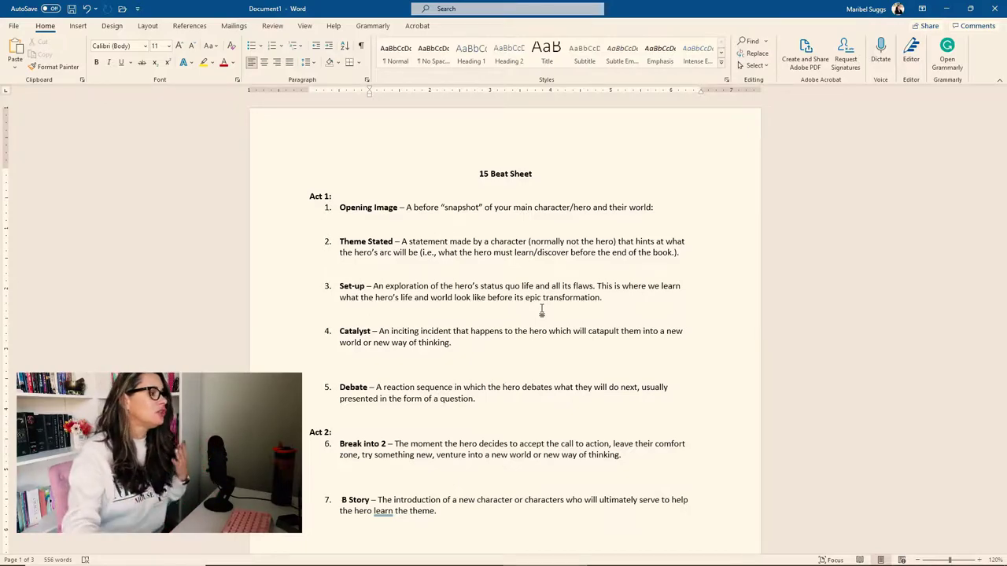
# - Examine the Catalyst beat's description and the whole block of Act 1 beats from Opening Image to Debate
pyautogui.click(367, 319)
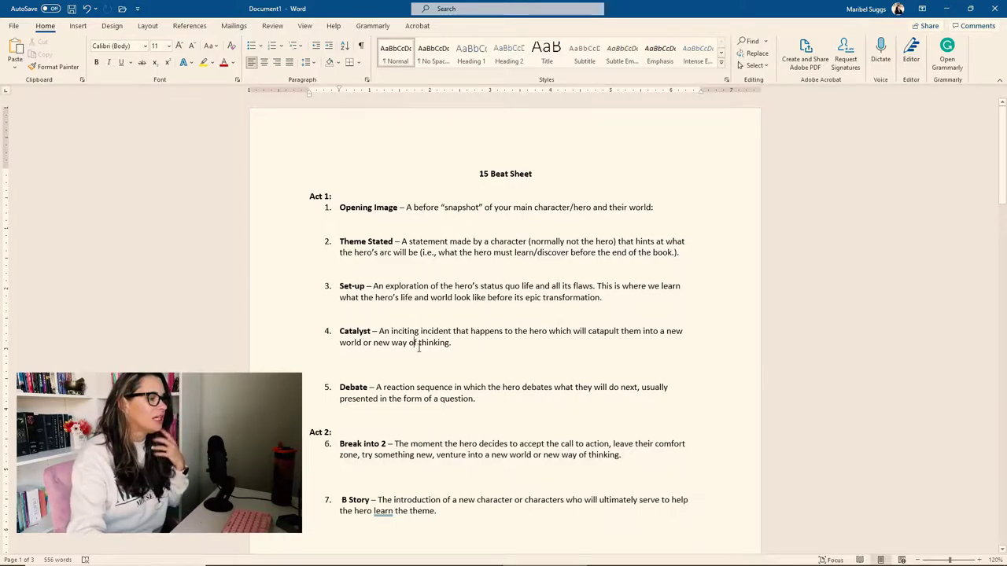
pyautogui.moveTo(452, 343); pyautogui.dragTo(377, 333)
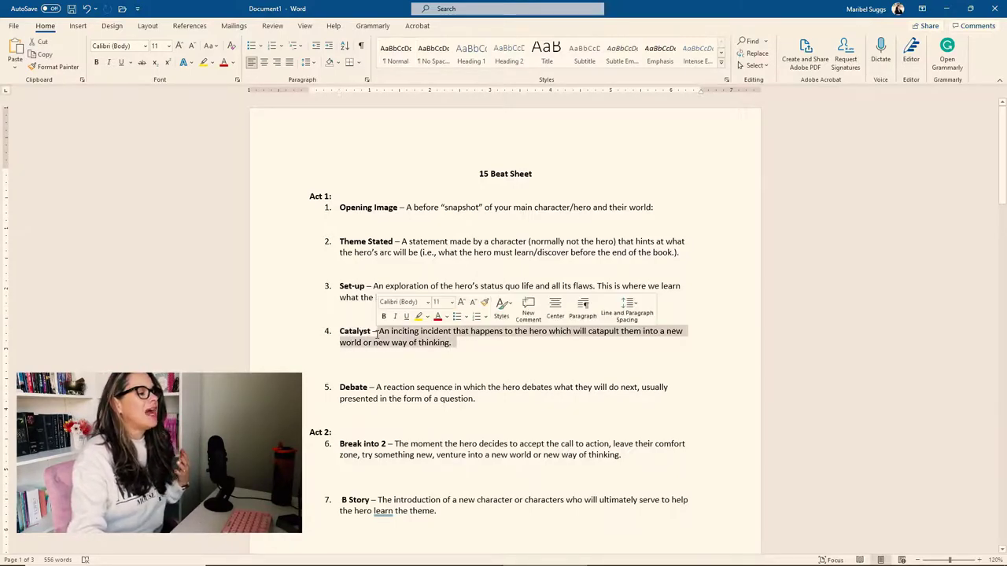
pyautogui.click(388, 343)
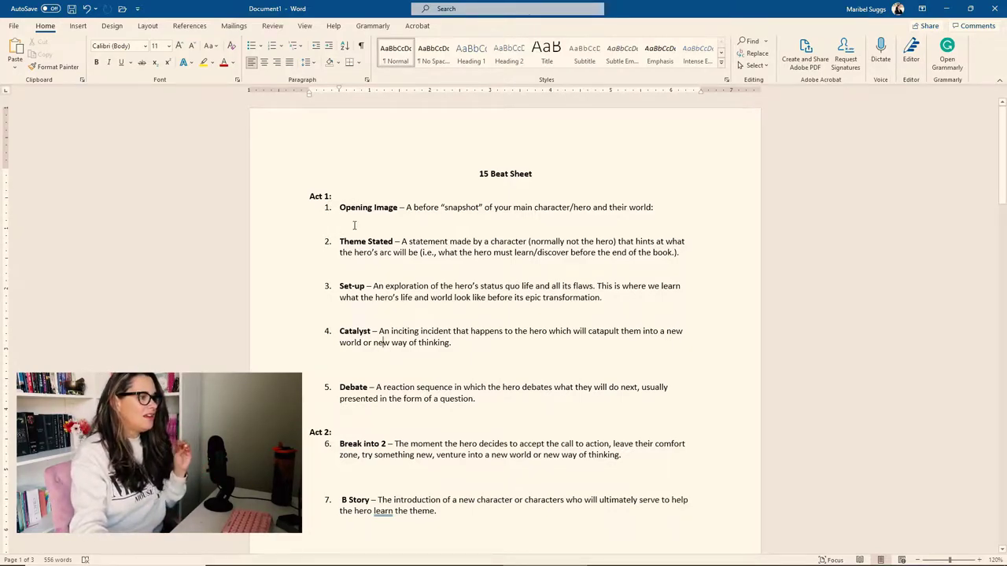
pyautogui.moveTo(476, 404); pyautogui.dragTo(326, 195)
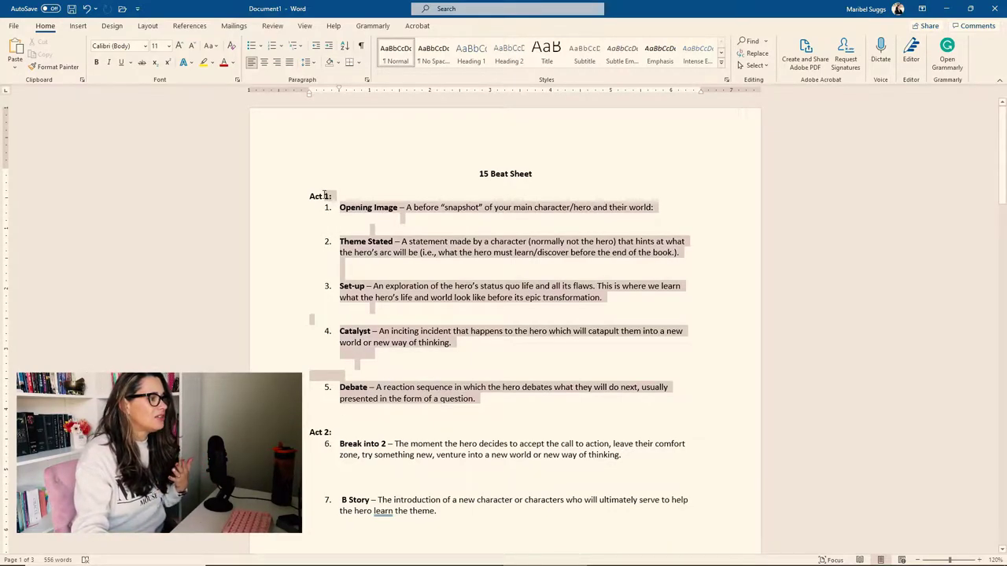
pyautogui.click(428, 328)
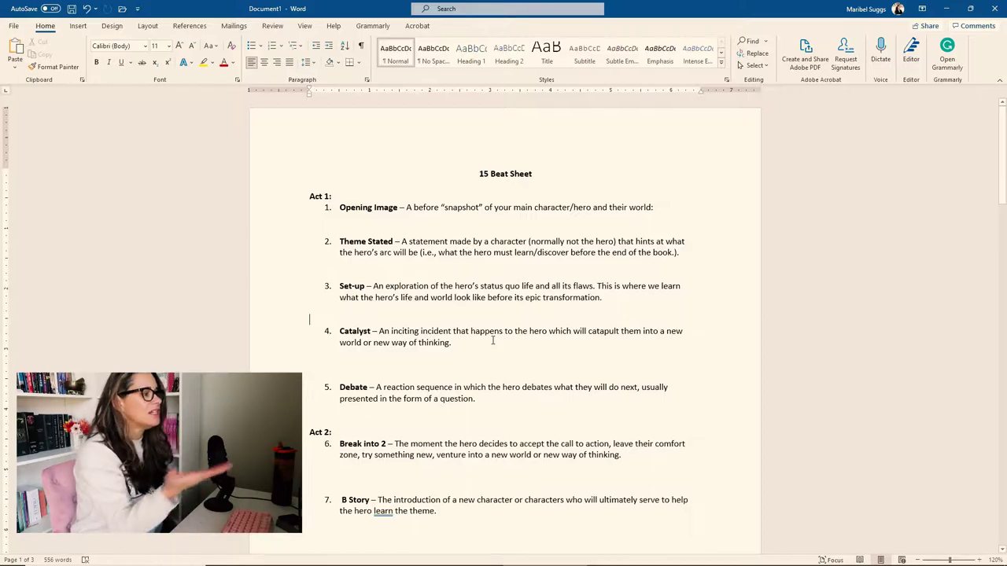
# - Go on to Act 2 and review its beats from Break into 2 to the Fun and Games list
pyautogui.scroll(-3, 493, 340)
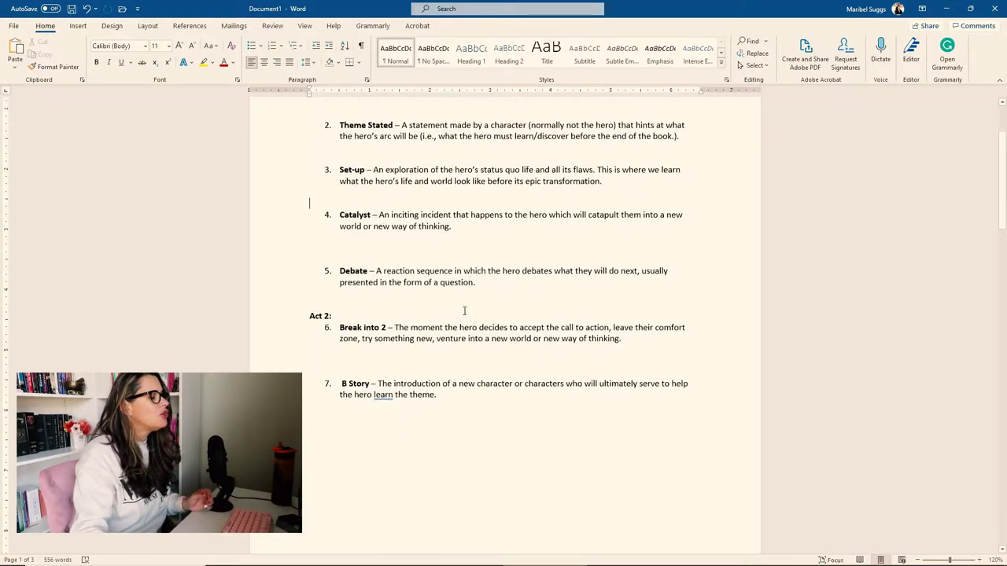
pyautogui.click(358, 335)
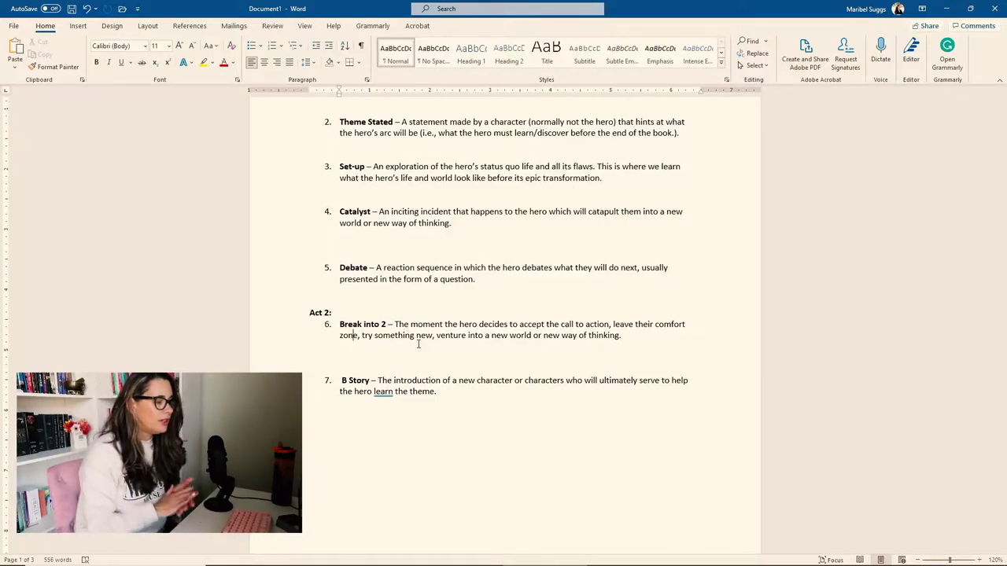
pyautogui.scroll(-5, 402, 335)
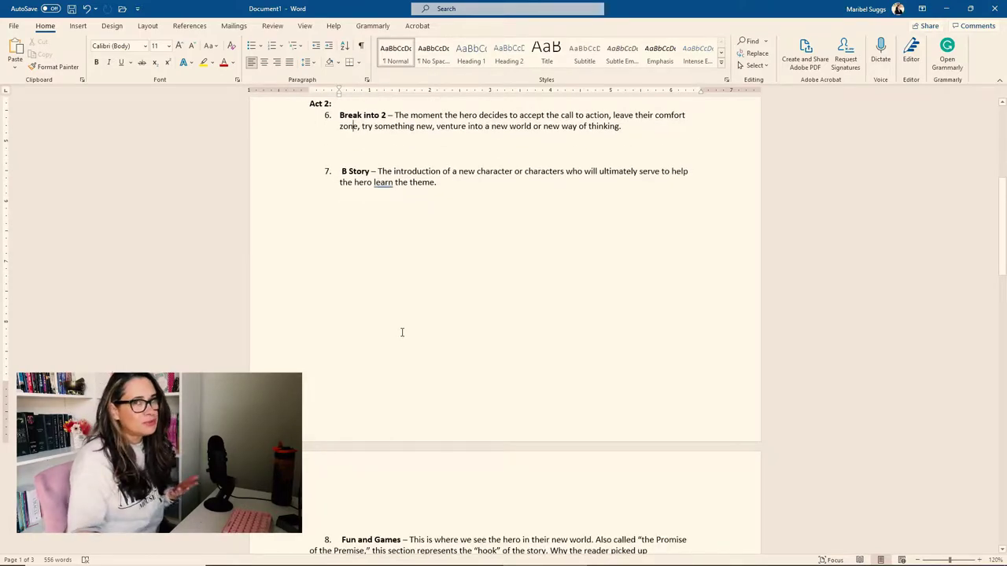
pyautogui.scroll(-6, 402, 333)
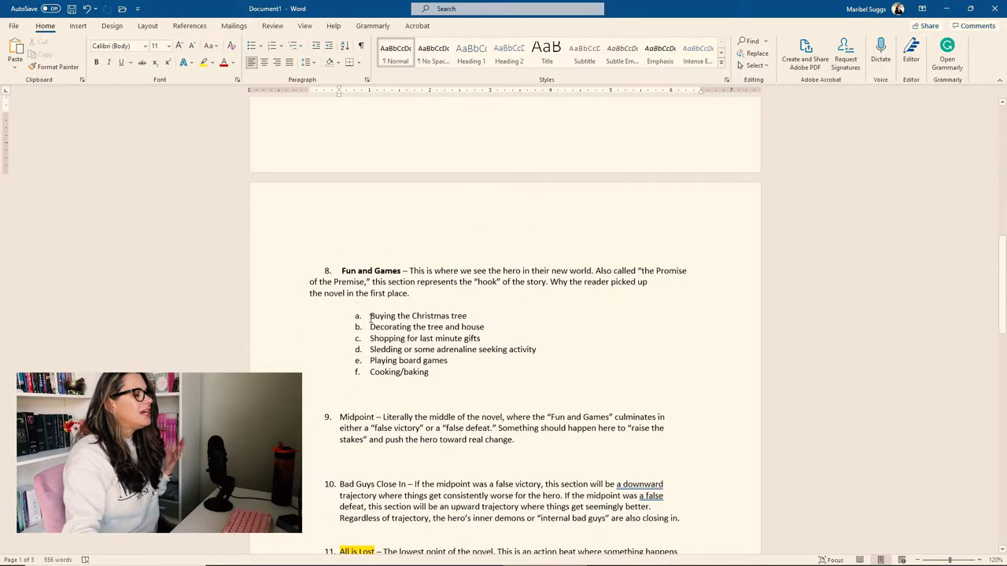
# - Review the example activities listed under the Fun and Games beat, from buying the Christmas tree to cooking/baking
pyautogui.moveTo(432, 373); pyautogui.dragTo(368, 327)
pyautogui.click(441, 363)
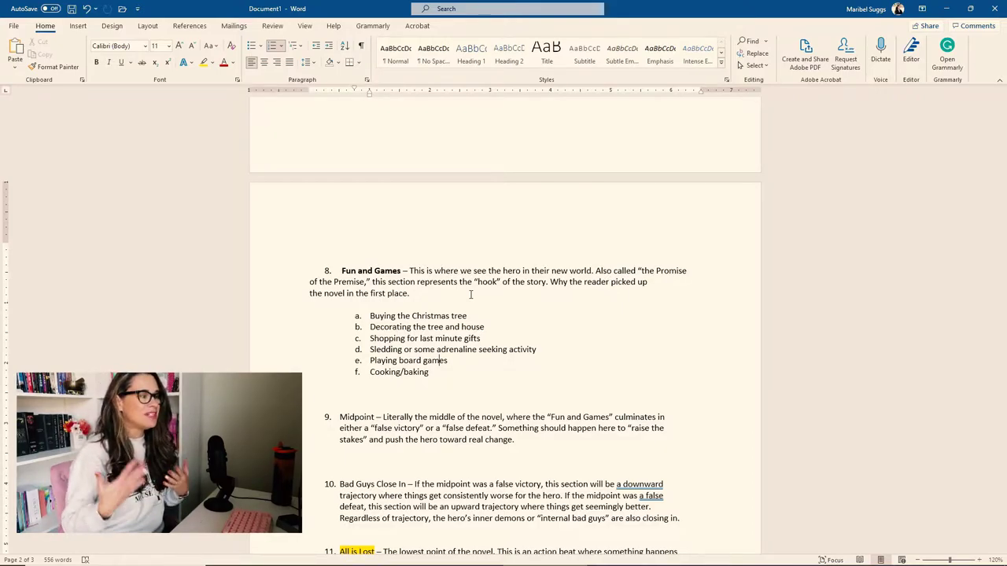
pyautogui.click(373, 316)
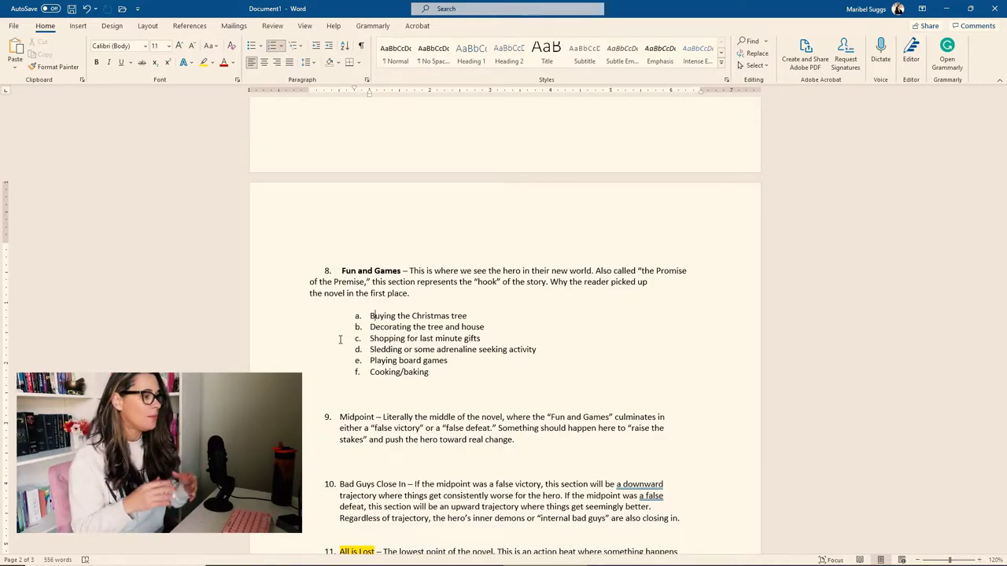
# - Read through the Midpoint beat's description of the false victory or false defeat and the raised stakes
pyautogui.scroll(-4, 340, 339)
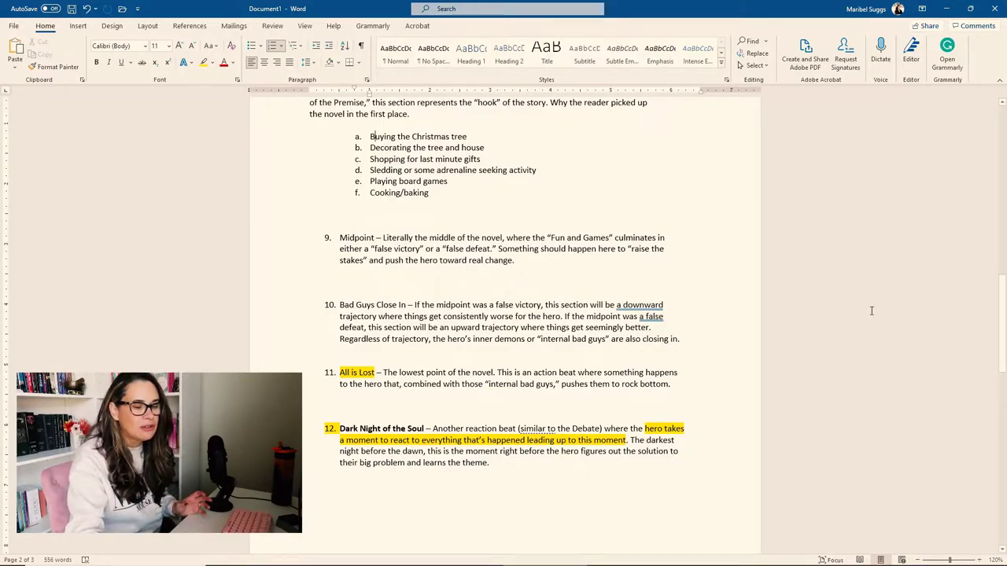
pyautogui.click(981, 560)
pyautogui.click(981, 560)
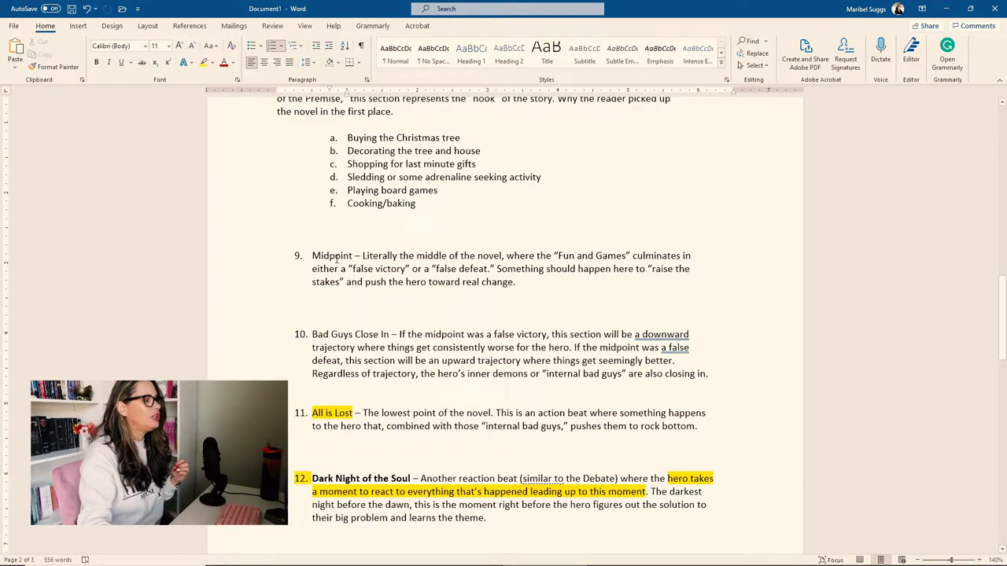
pyautogui.click(361, 259)
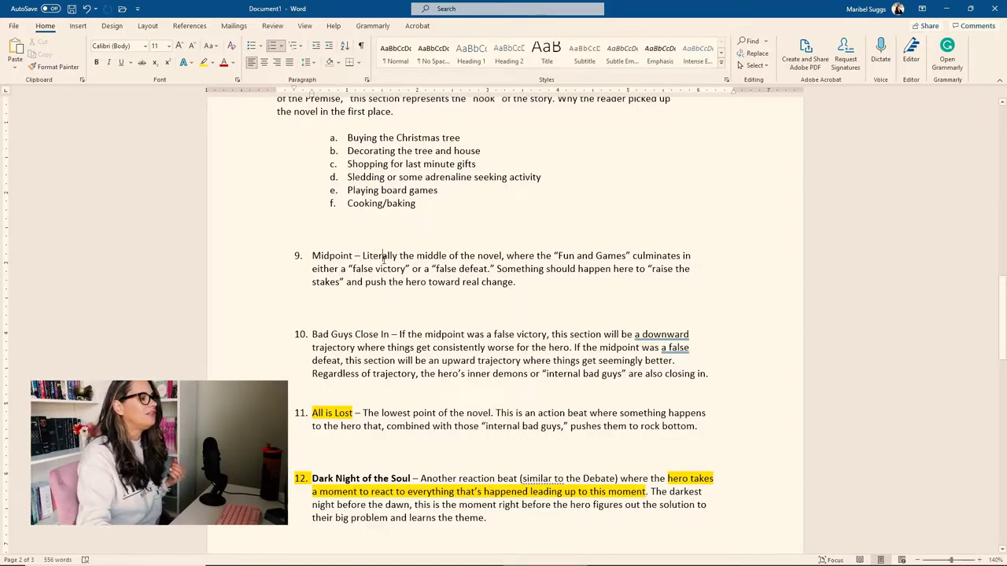
pyautogui.click(385, 260)
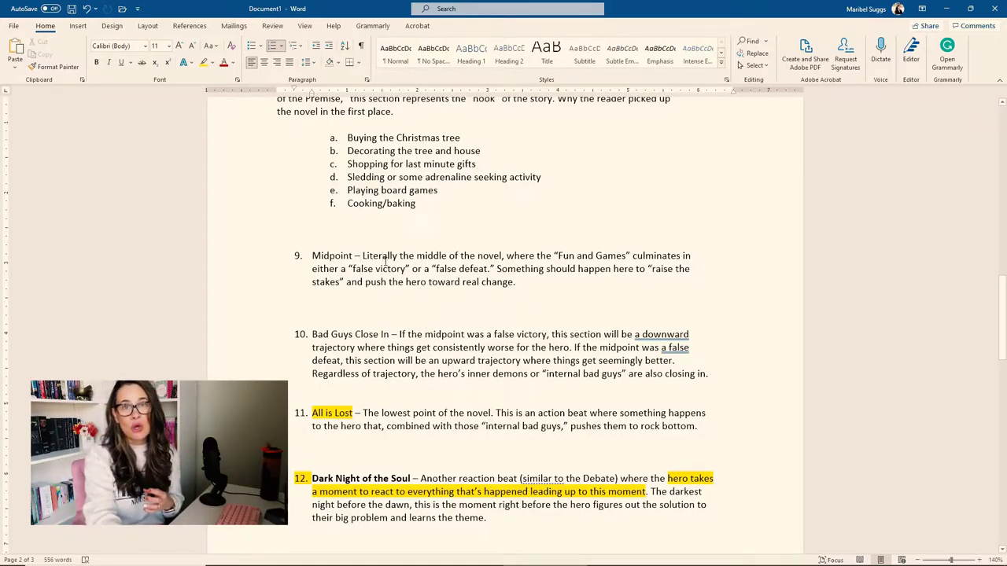
pyautogui.click(451, 270)
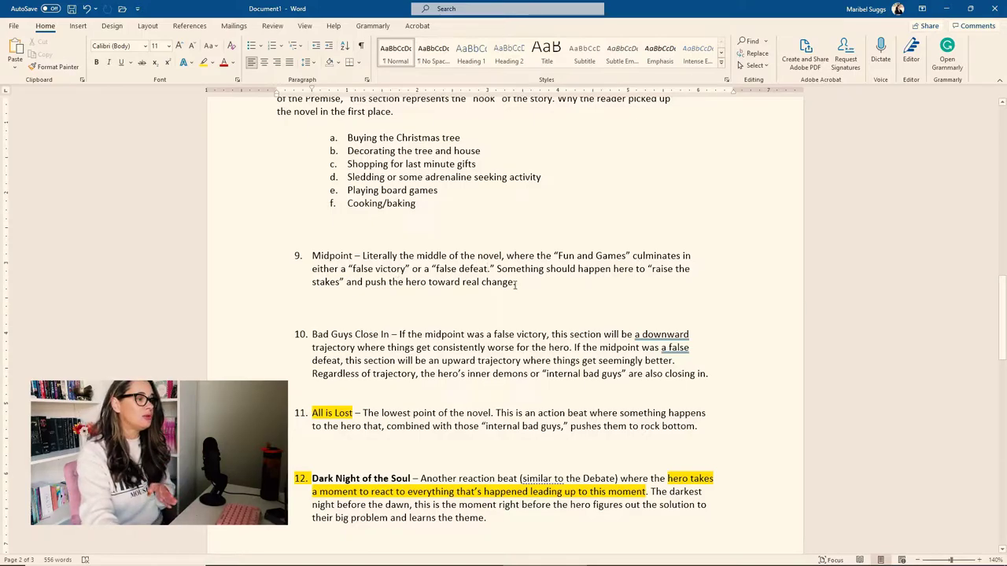
pyautogui.moveTo(519, 283); pyautogui.dragTo(315, 255)
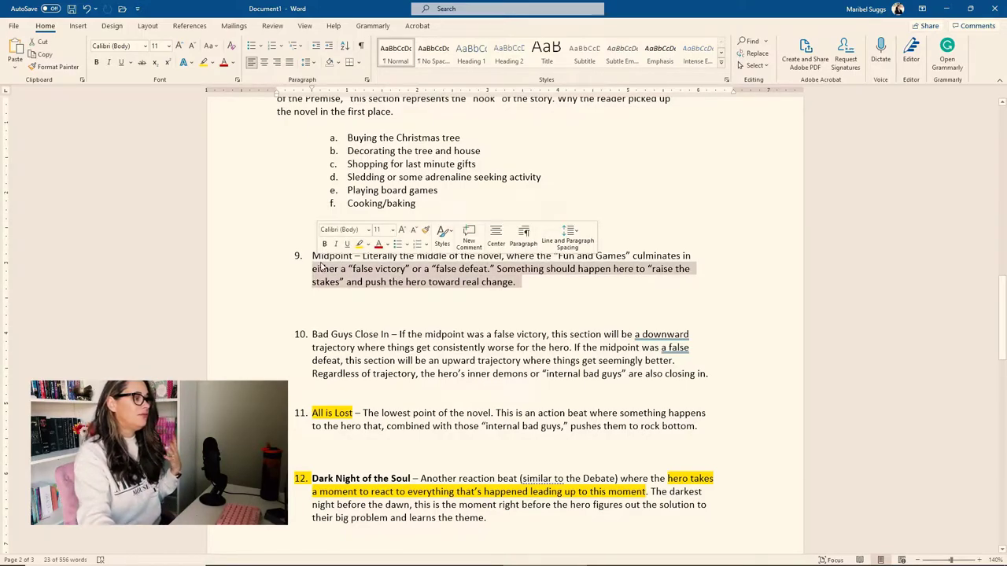
pyautogui.click(322, 267)
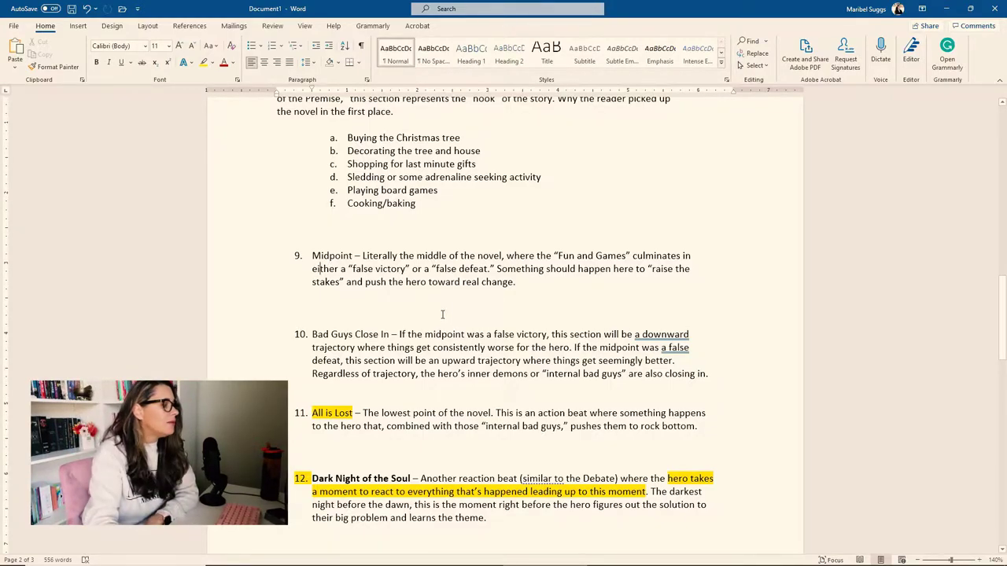
# - Compare the Midpoint beat with the Bad Guys Close In beat and its description of the hero's trajectory
pyautogui.scroll(-2, 469, 325)
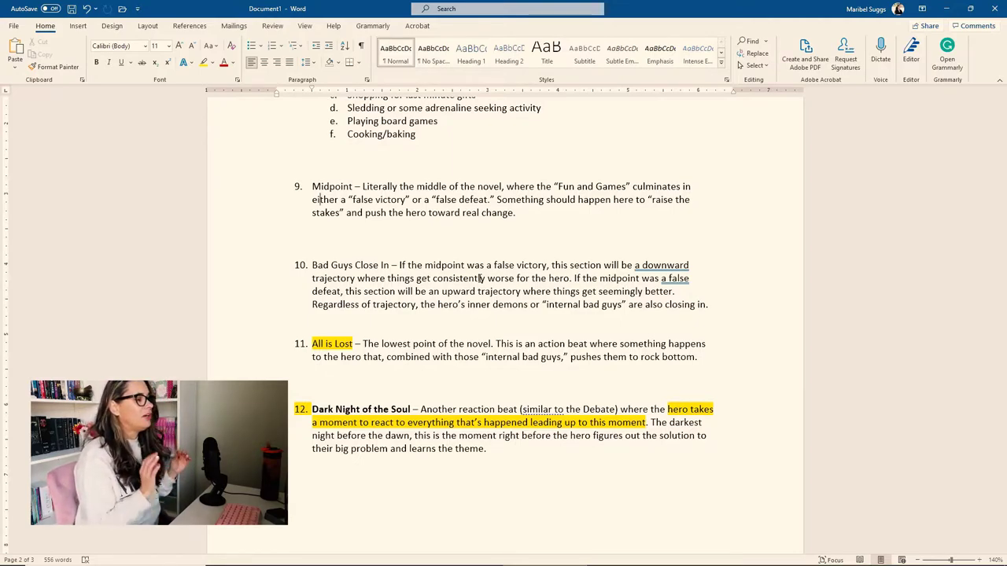
pyautogui.click(413, 252)
pyautogui.doubleClick(321, 188)
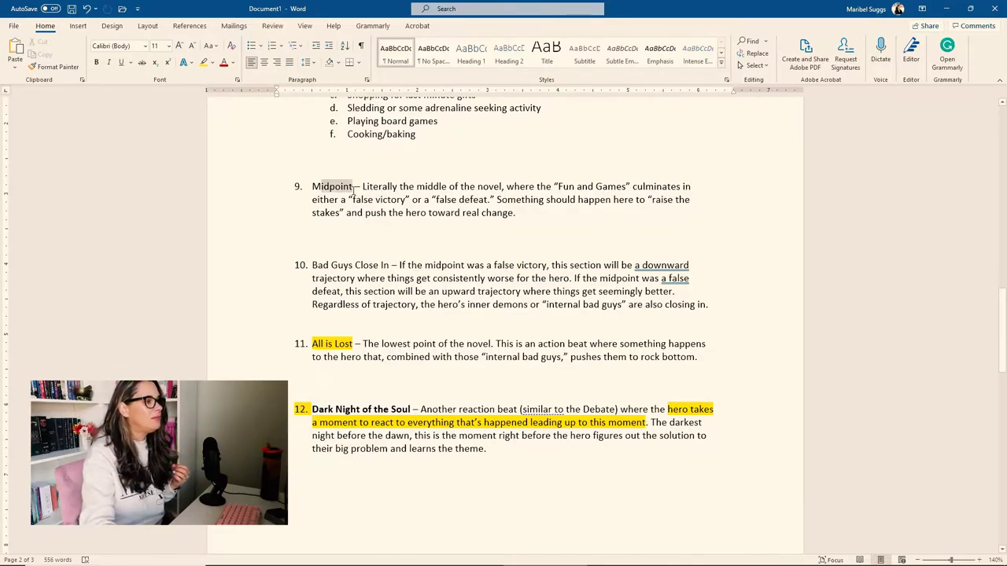
pyautogui.click(375, 200)
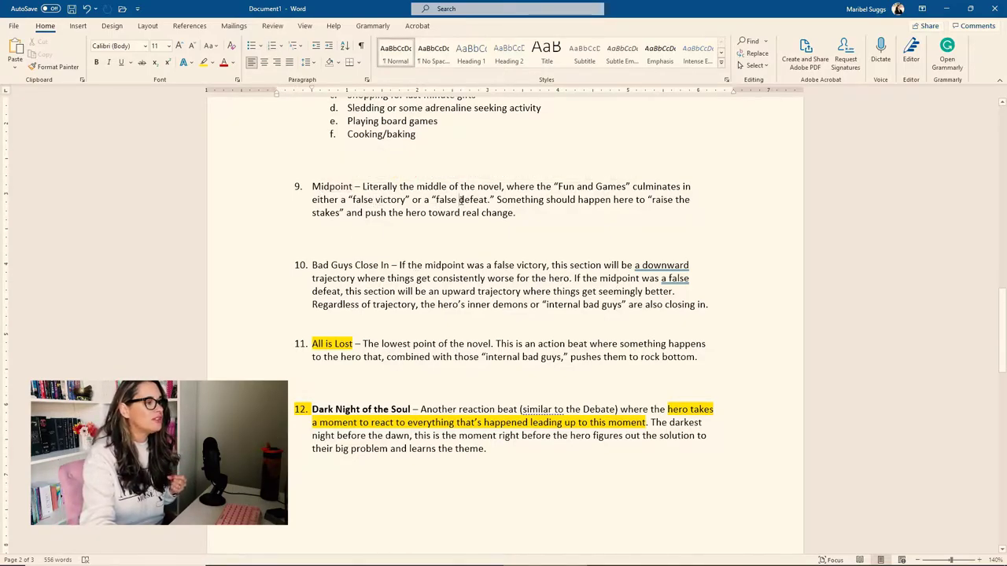
pyautogui.click(325, 266)
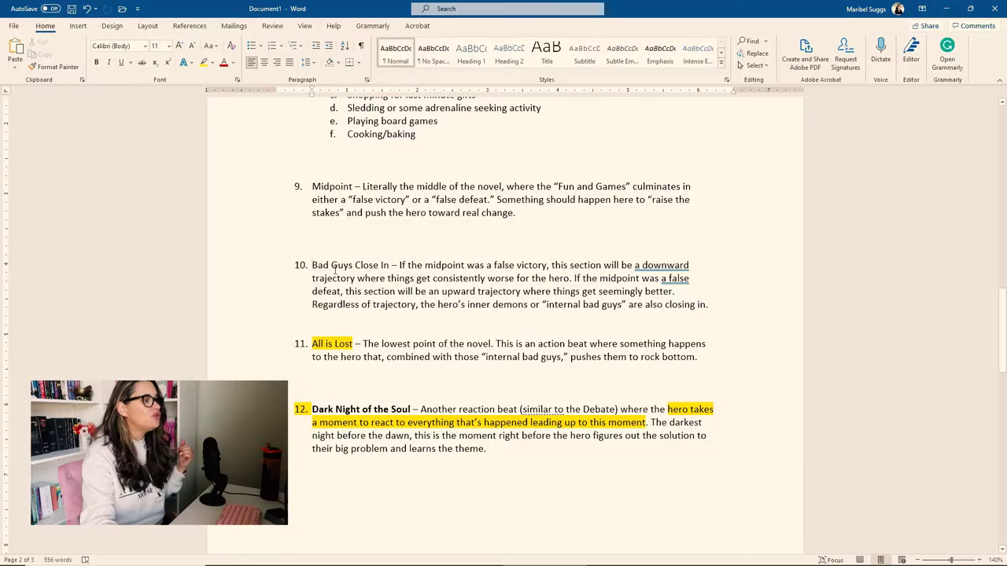
pyautogui.moveTo(312, 267); pyautogui.dragTo(389, 279)
pyautogui.click(450, 318)
# - Examine the All is Lost beat, including the part about the internal bad guys and rock bottom
pyautogui.scroll(-2, 451, 320)
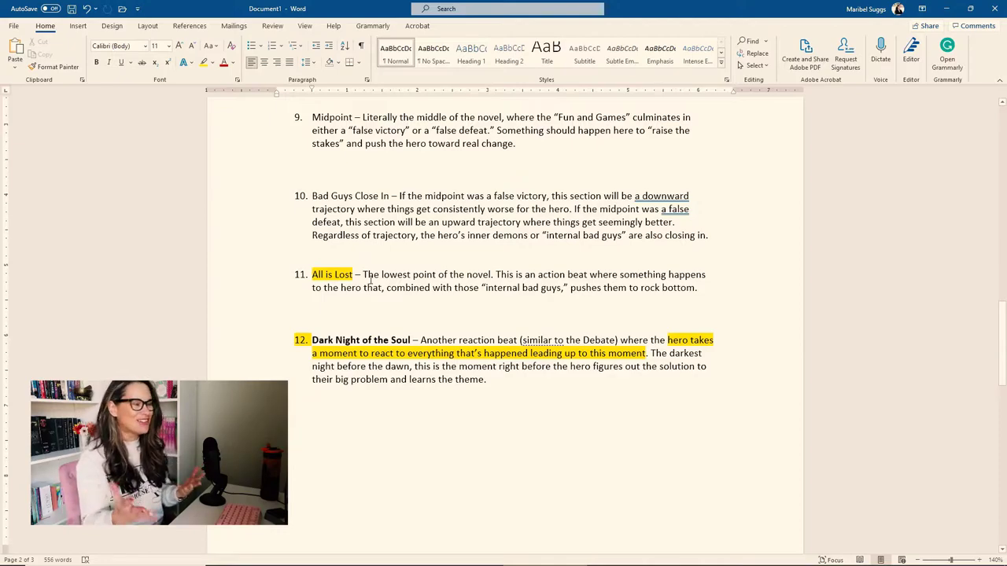
pyautogui.click(412, 275)
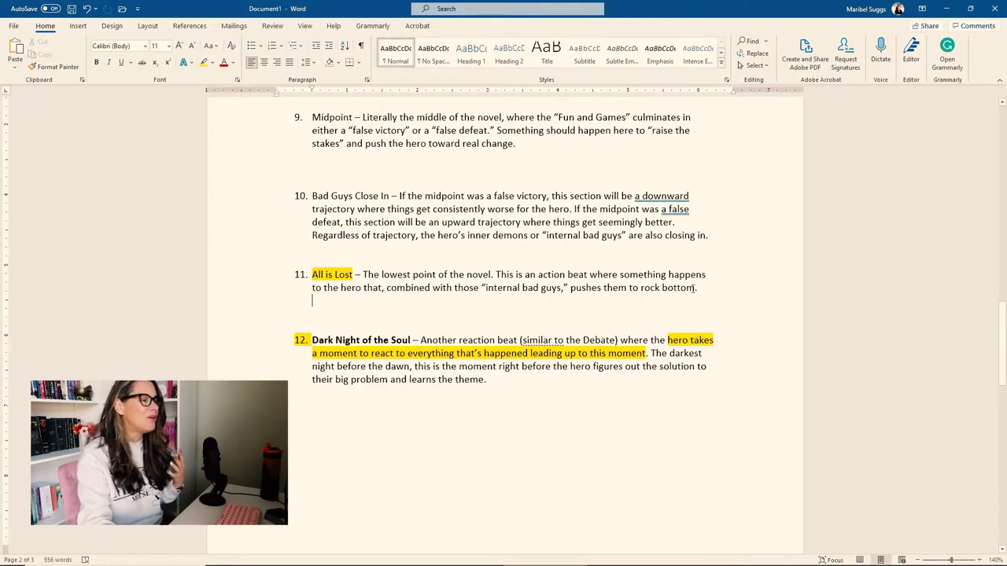
pyautogui.moveTo(697, 287); pyautogui.dragTo(541, 288)
pyautogui.click(429, 309)
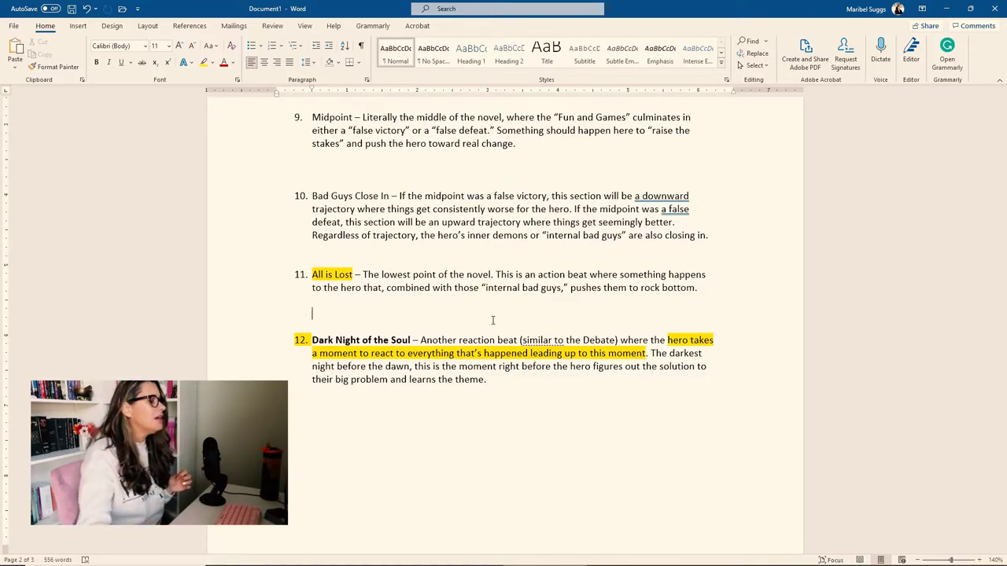
# - Examine the Dark Night of the Soul beat and its highlighted text about the hero's reaction
pyautogui.scroll(-2, 493, 320)
pyautogui.press('Down')
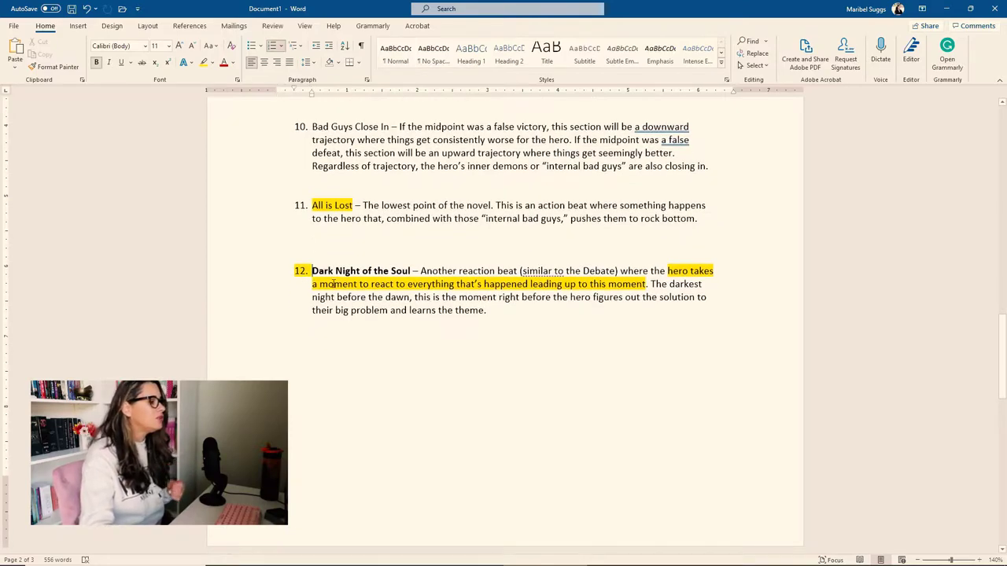
pyautogui.click(334, 283)
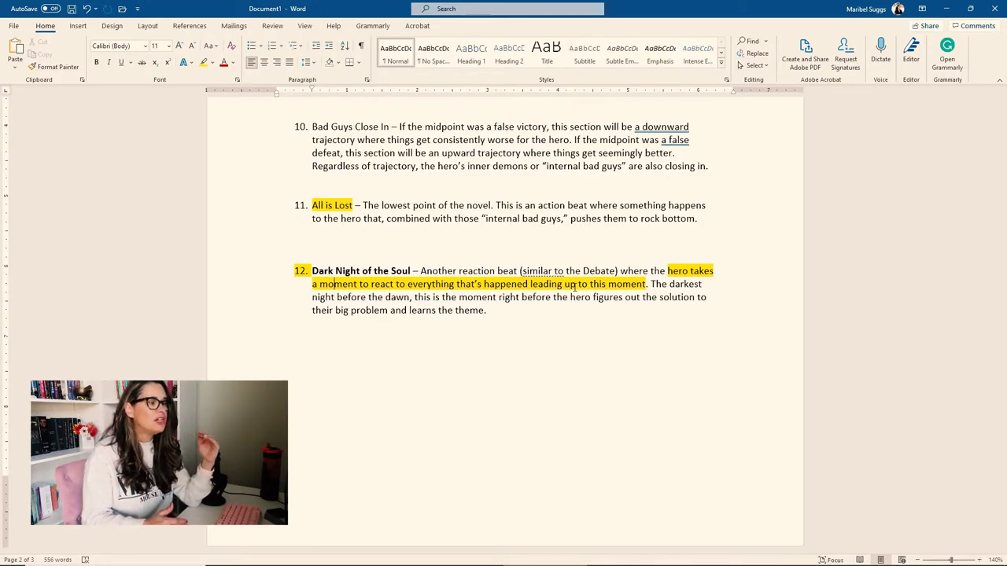
# - Go on to Act 3 and review the Break into 3 beat against the preceding Dark Night of the Soul beat
pyautogui.scroll(-8, 455, 247)
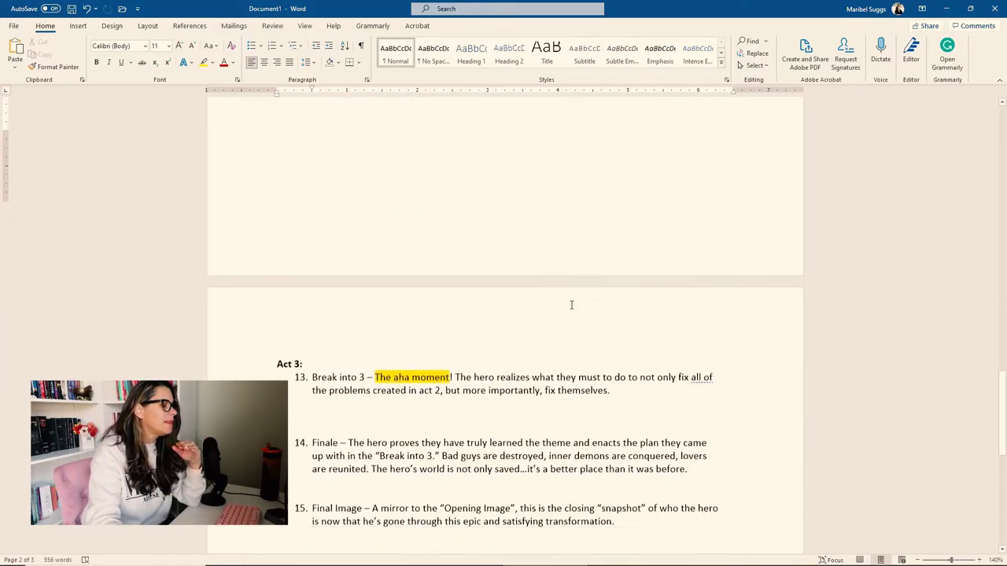
pyautogui.scroll(1, 454, 247)
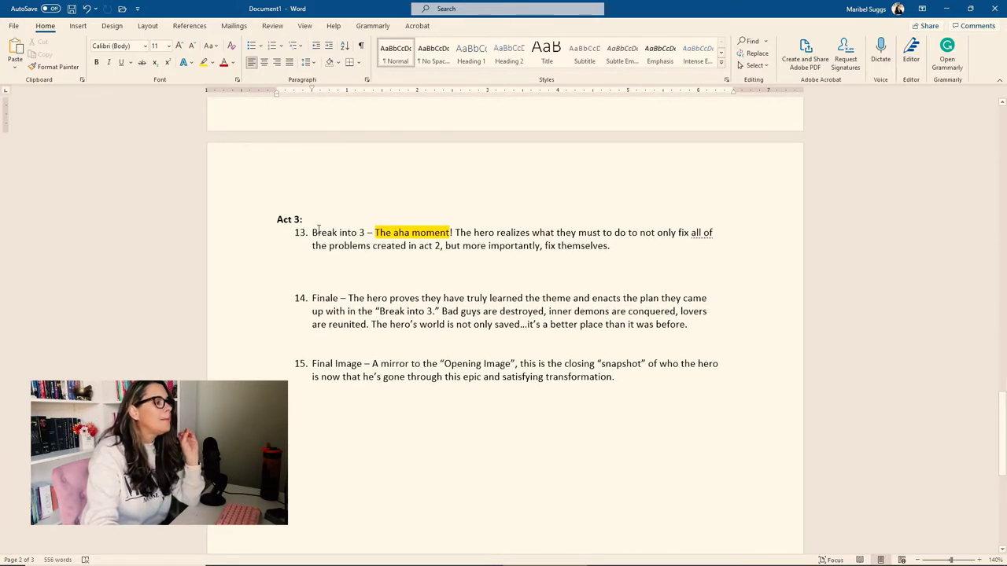
pyautogui.click(319, 230)
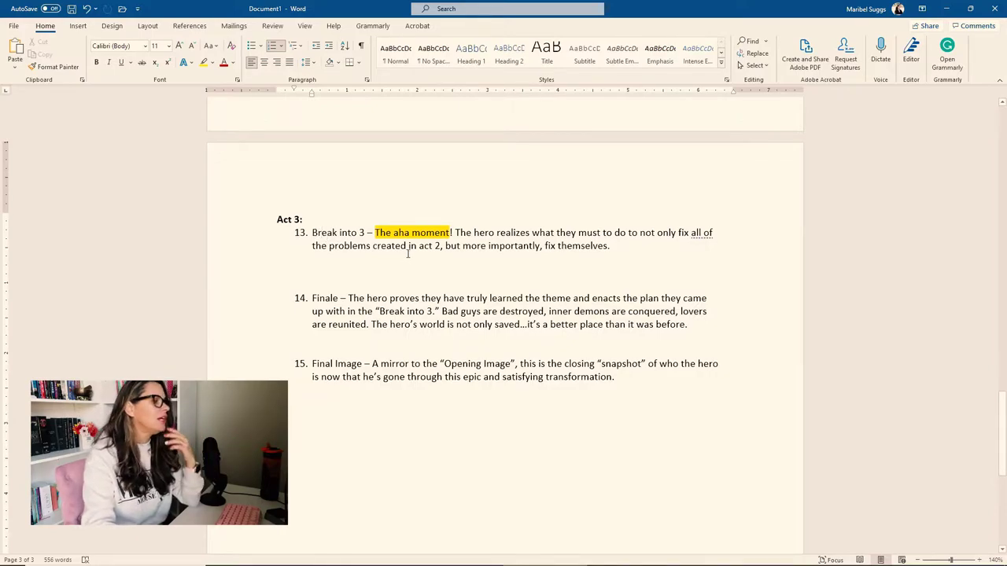
pyautogui.scroll(-1, 407, 254)
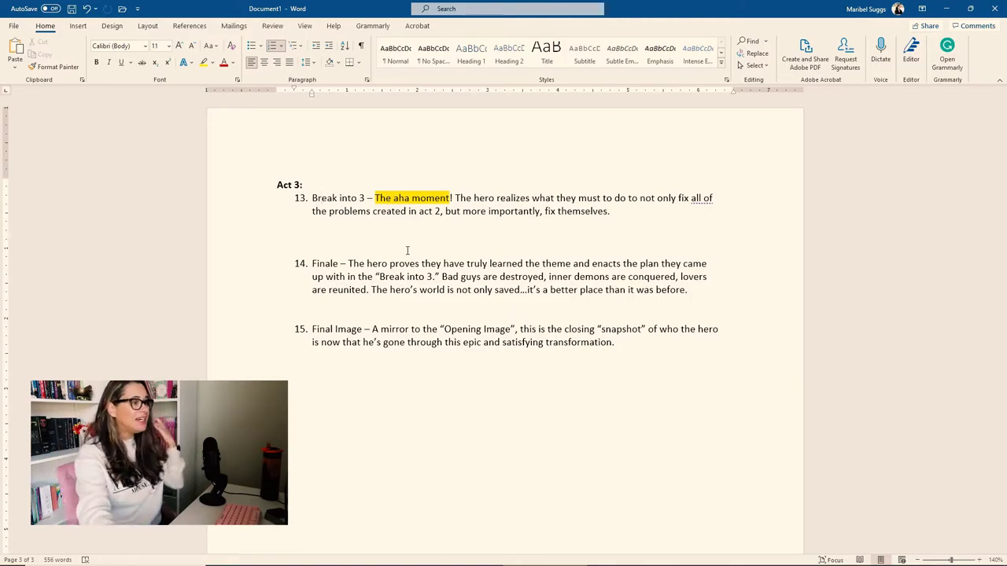
pyautogui.scroll(8, 428, 250)
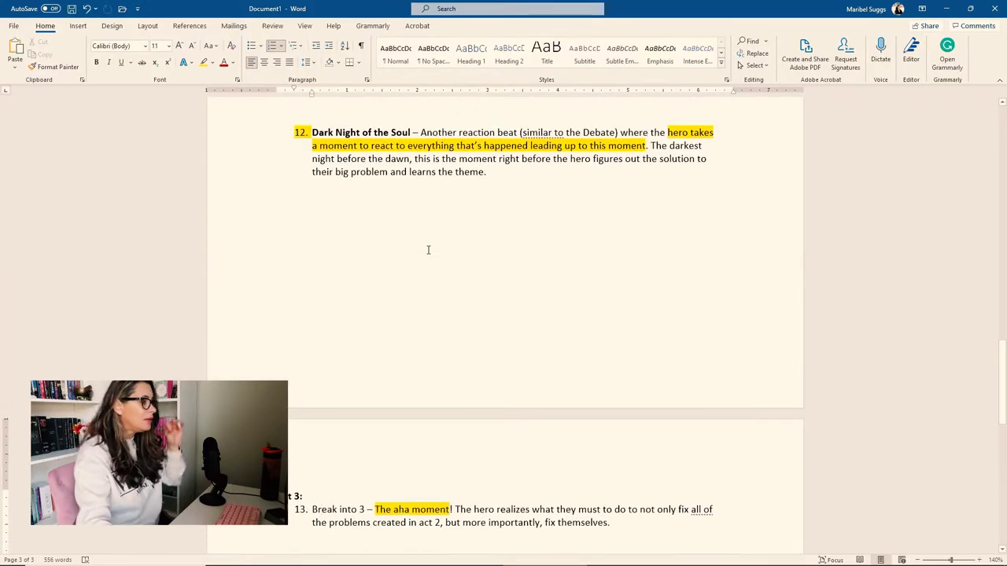
pyautogui.scroll(-8, 429, 250)
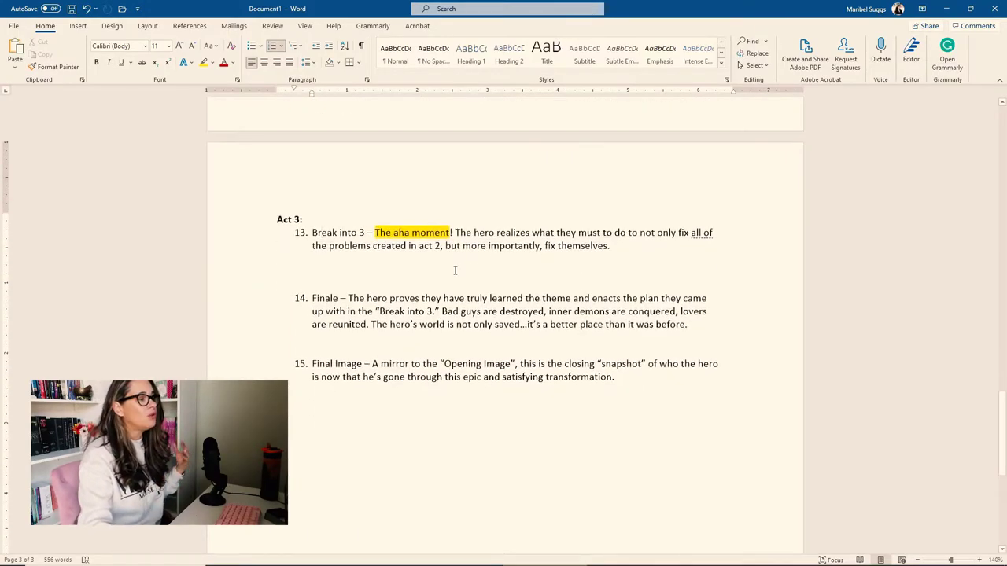